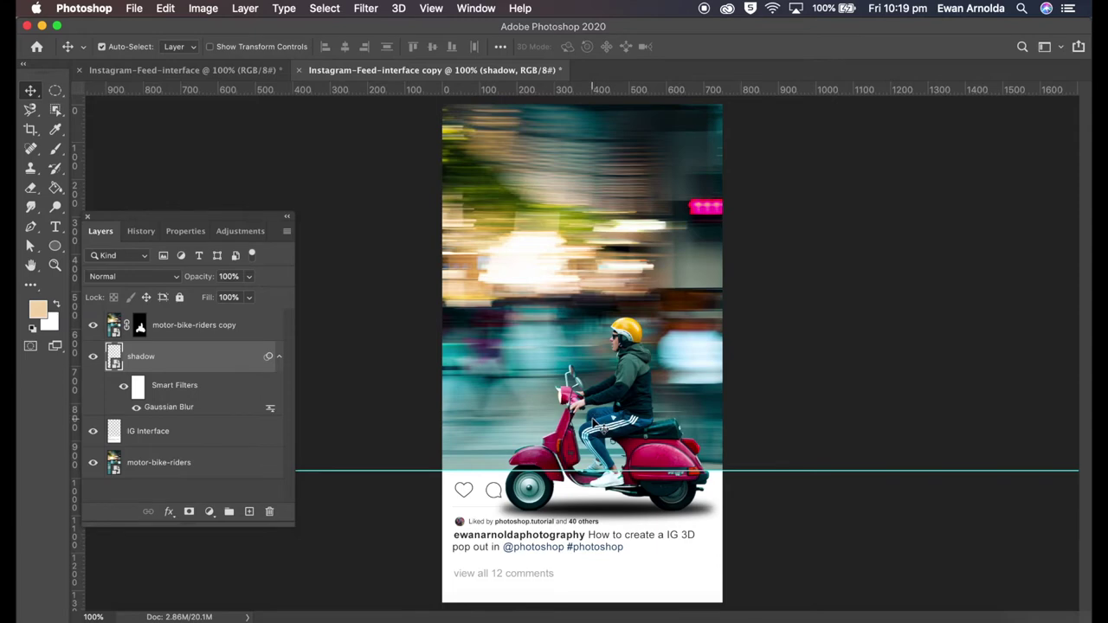
Switch to the Instagram-Feed-interface document showing the empty IG Interface post mockup
{"action": "left_click", "coordinate": [245, 71]}
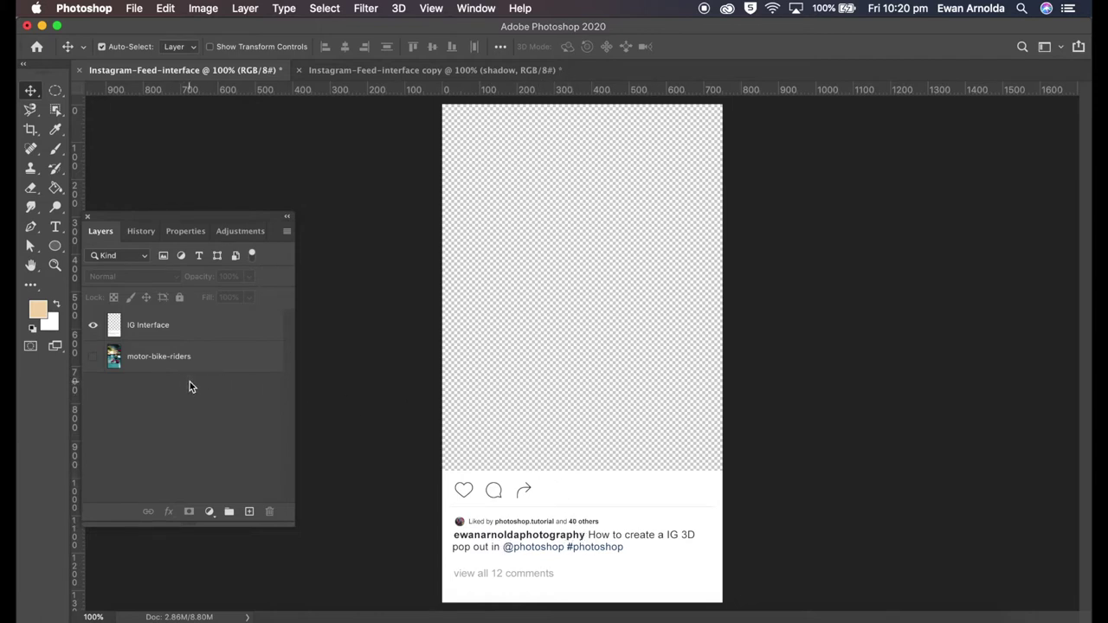
Show the motor-bike-riders photo and add a horizontal guide at the caption area's top edge
{"action": "left_click", "coordinate": [149, 364]}
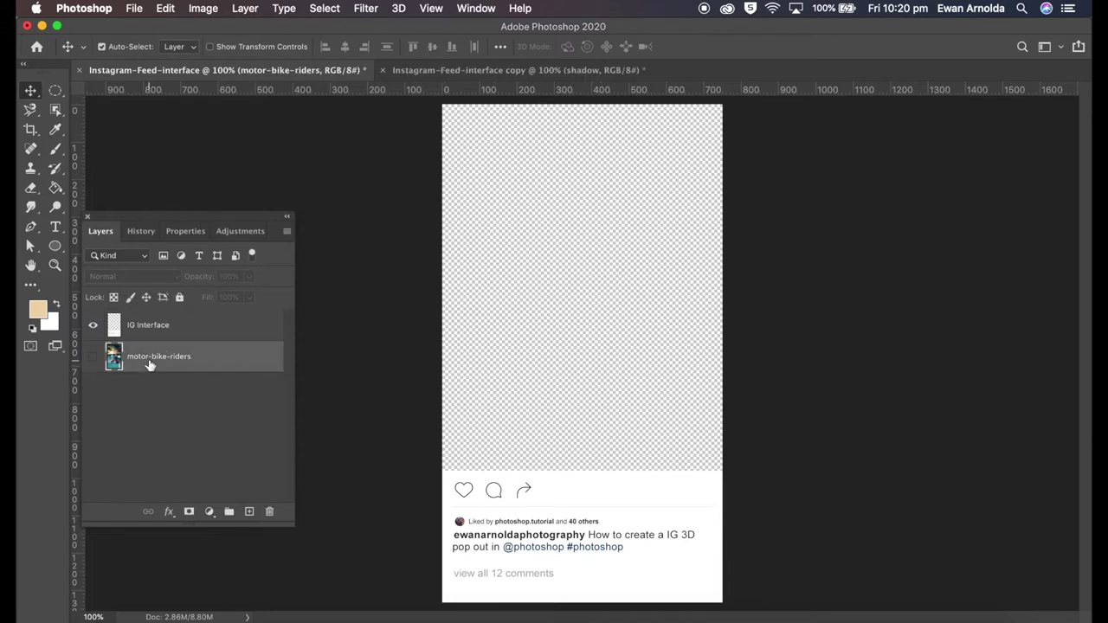
{"action": "left_click", "coordinate": [92, 356]}
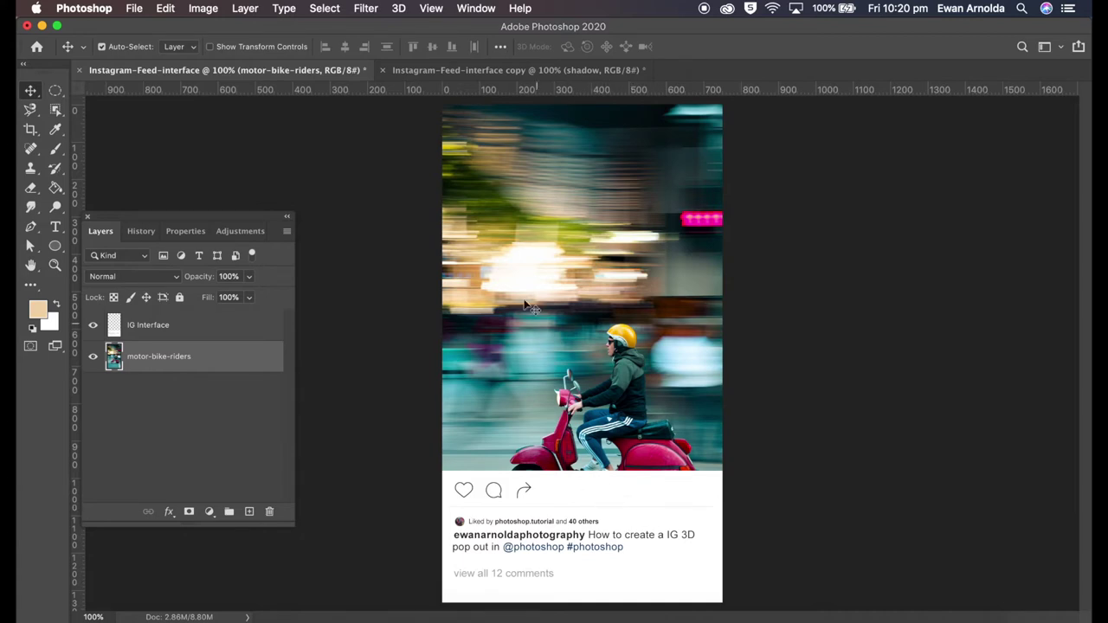
{"action": "left_click_drag", "start_coordinate": [435, 89], "coordinate": [443, 471]}
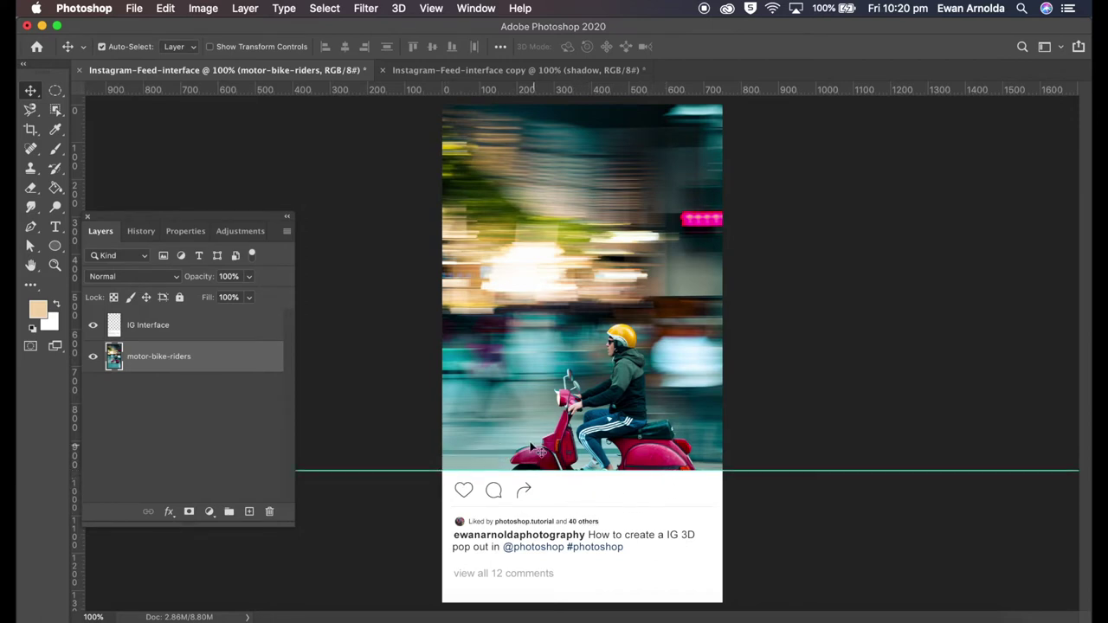
Duplicate the motor-bike-riders layer and move the copy above the IG Interface layer
{"action": "right_click", "coordinate": [197, 371]}
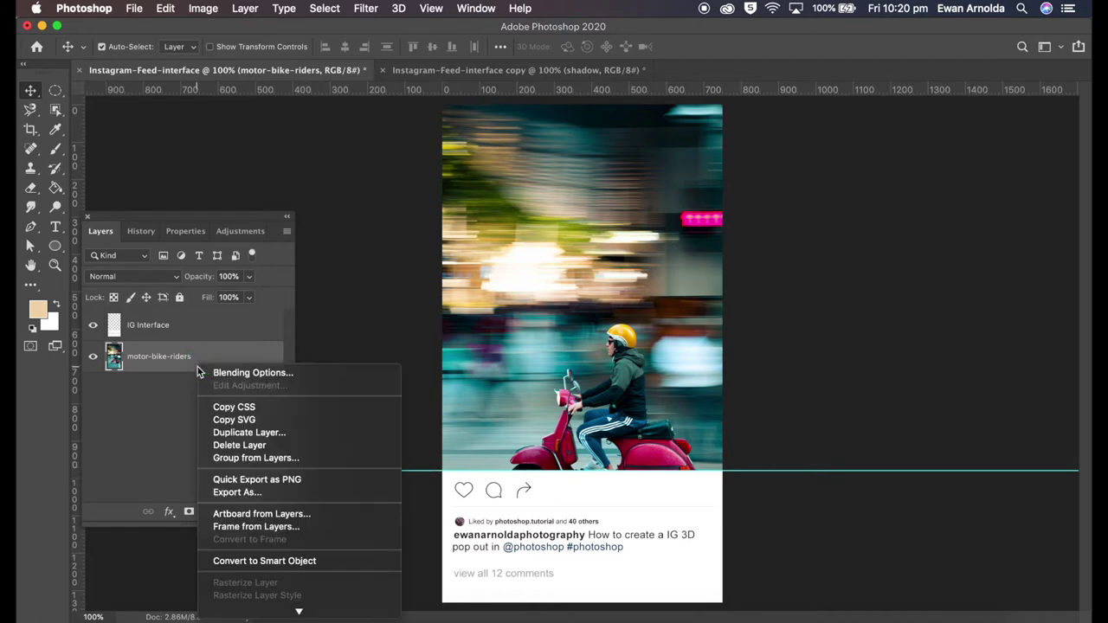
{"action": "left_click", "coordinate": [240, 432]}
{"action": "left_click", "coordinate": [773, 305]}
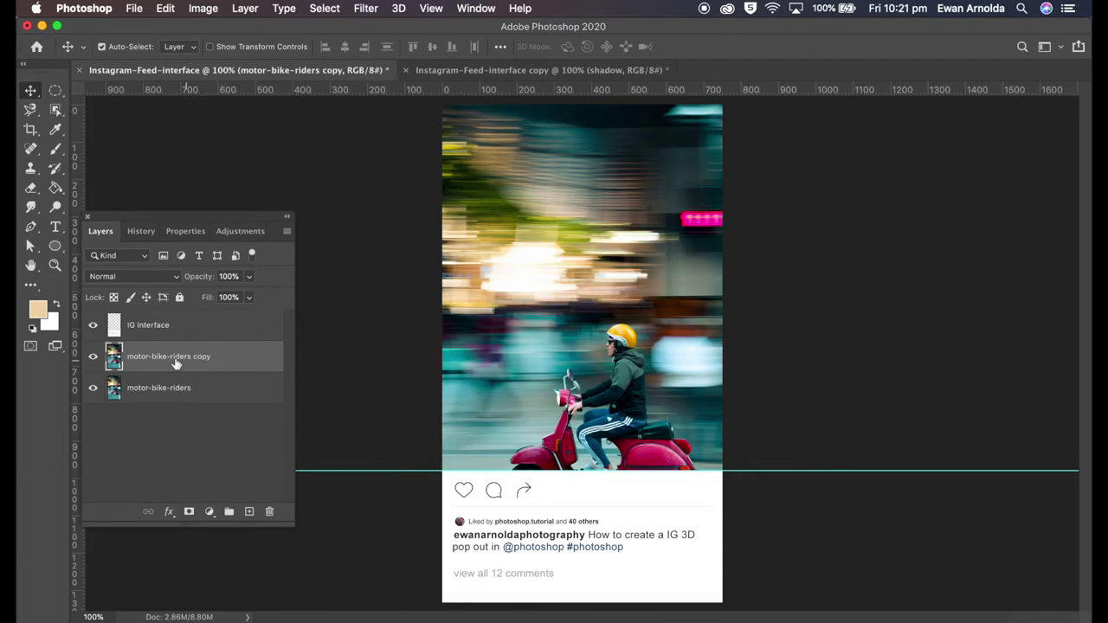
{"action": "left_click", "coordinate": [137, 356]}
{"action": "left_click_drag", "start_coordinate": [137, 356], "coordinate": [137, 318]}
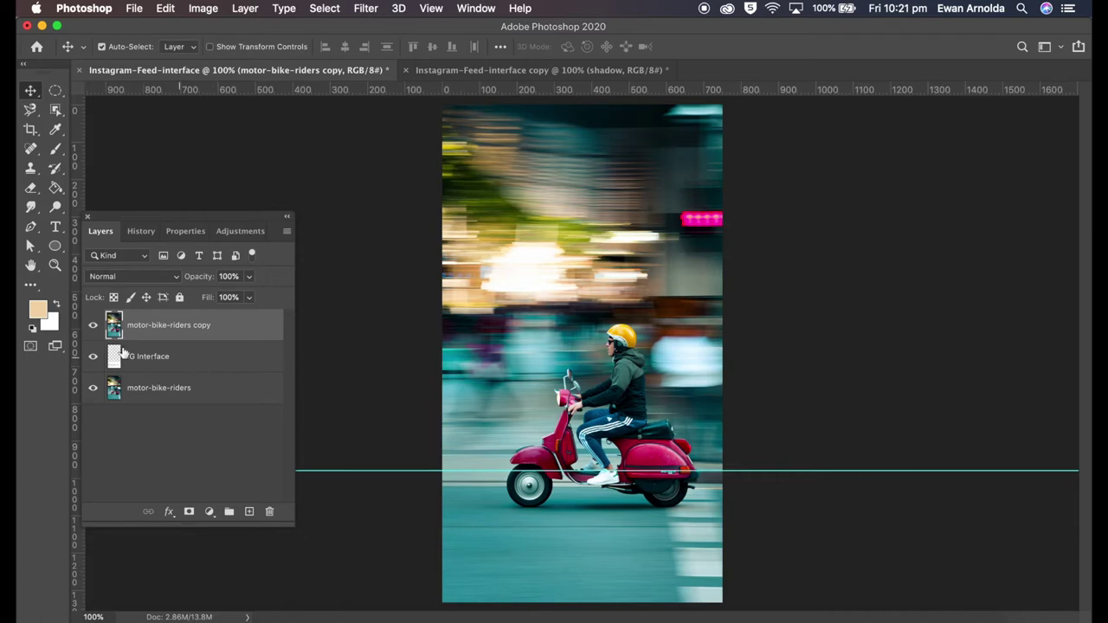
Toggle the photo copy's visibility several times to compare it with the interface
{"action": "left_click", "coordinate": [94, 326]}
{"action": "left_click", "coordinate": [94, 327]}
{"action": "left_click", "coordinate": [94, 326]}
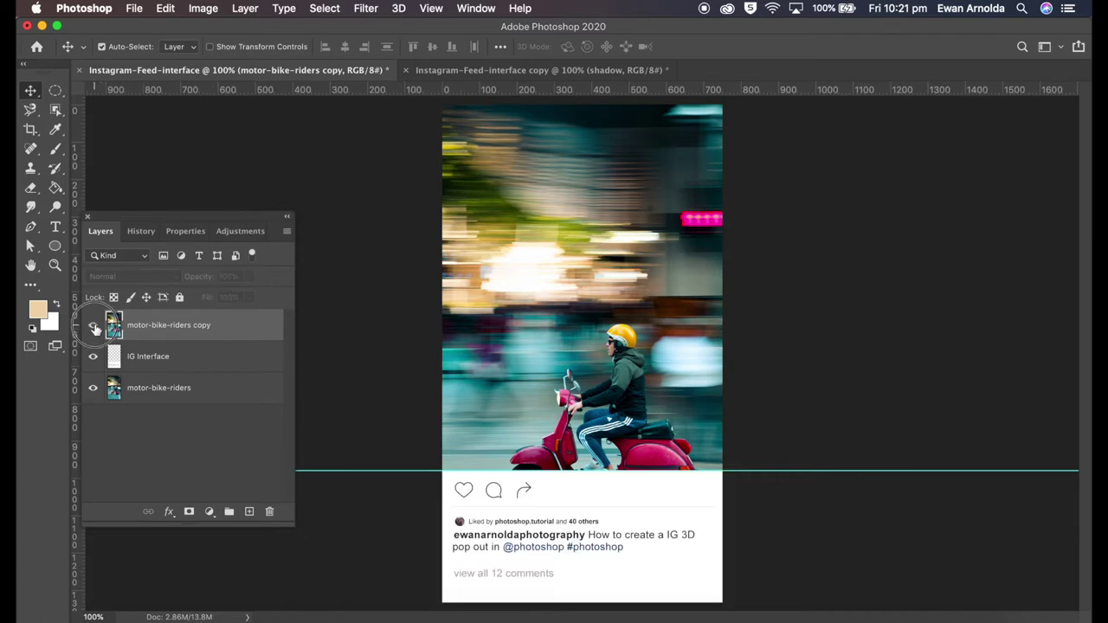
{"action": "left_click", "coordinate": [93, 327]}
{"action": "left_click", "coordinate": [94, 327]}
{"action": "left_click", "coordinate": [94, 326]}
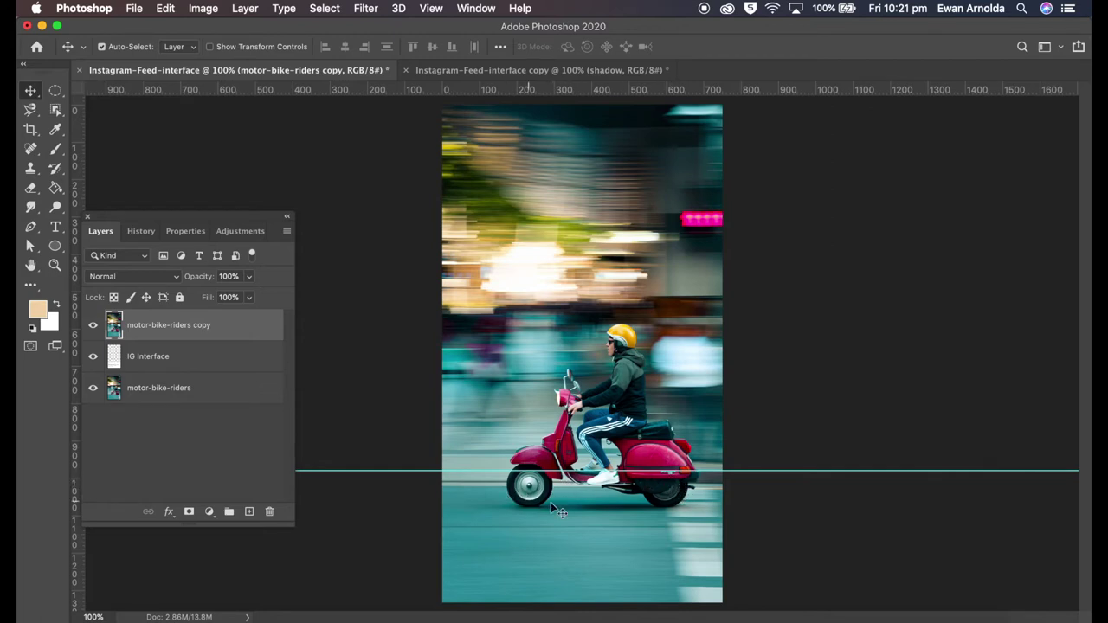
{"action": "left_click", "coordinate": [93, 326]}
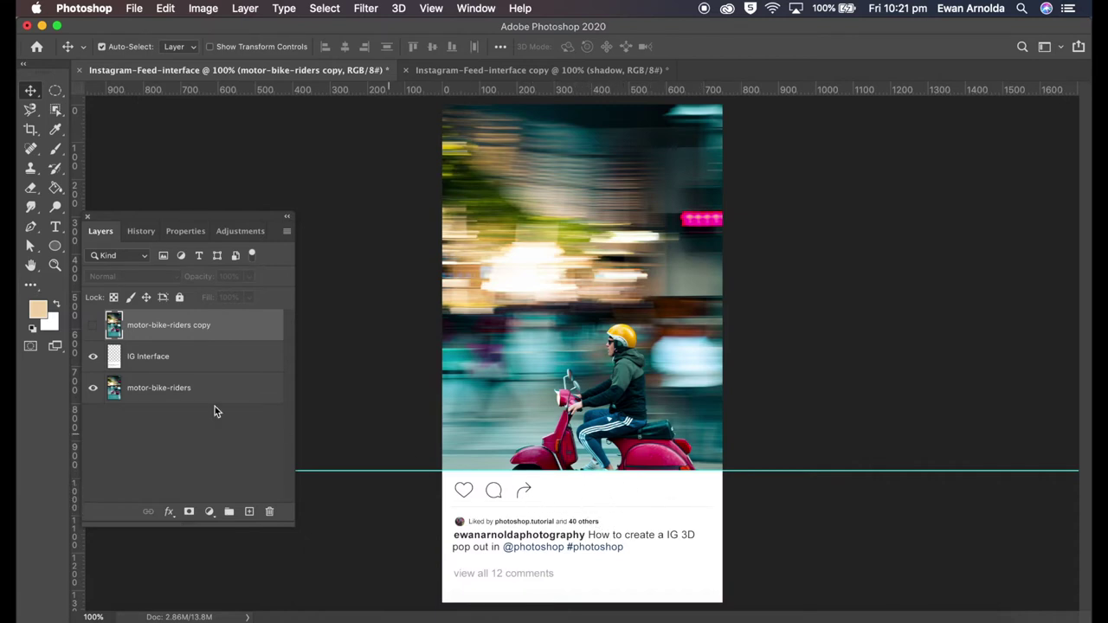
{"action": "left_click", "coordinate": [93, 325]}
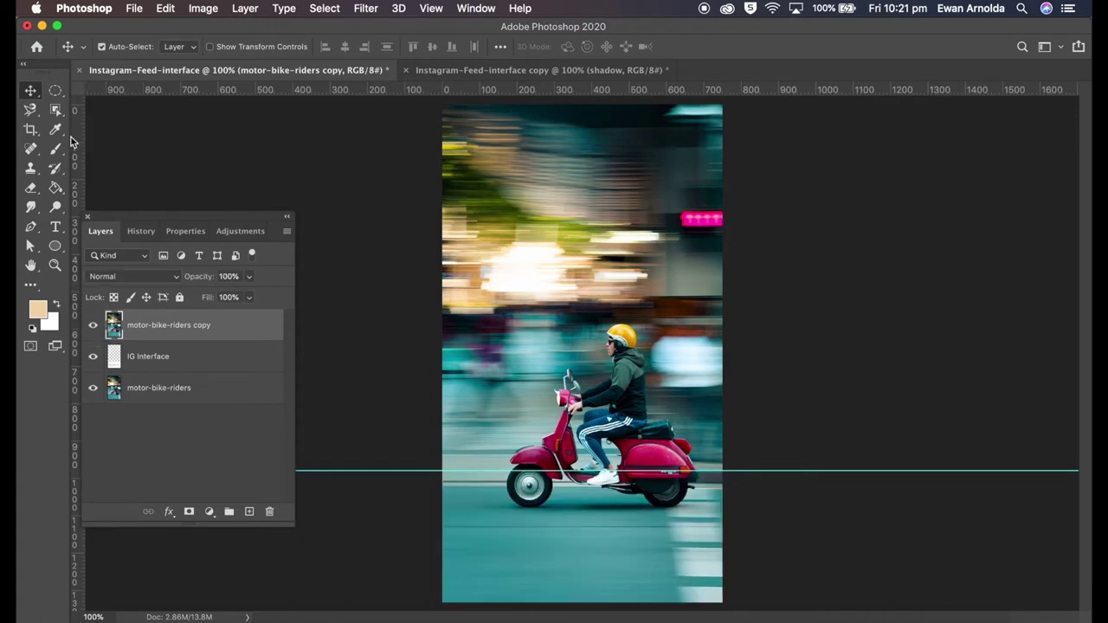
Auto-select the red scooter with the Object Selection Tool, then zoom in on its wheels
{"action": "left_click_drag", "start_coordinate": [55, 109], "coordinate": [106, 144]}
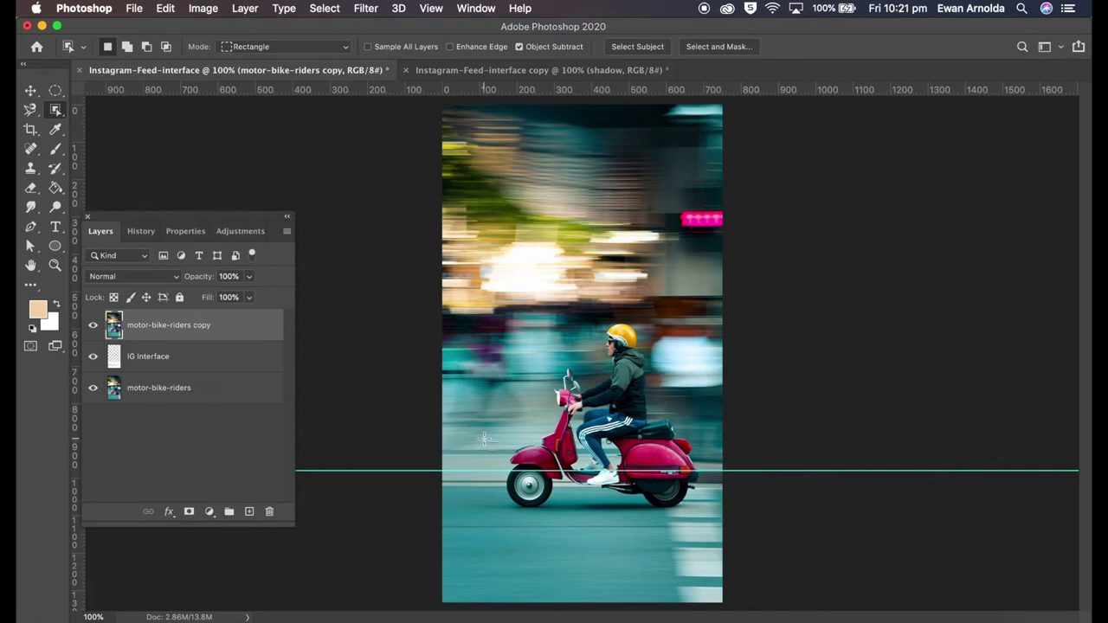
{"action": "left_click_drag", "start_coordinate": [485, 439], "coordinate": [708, 509]}
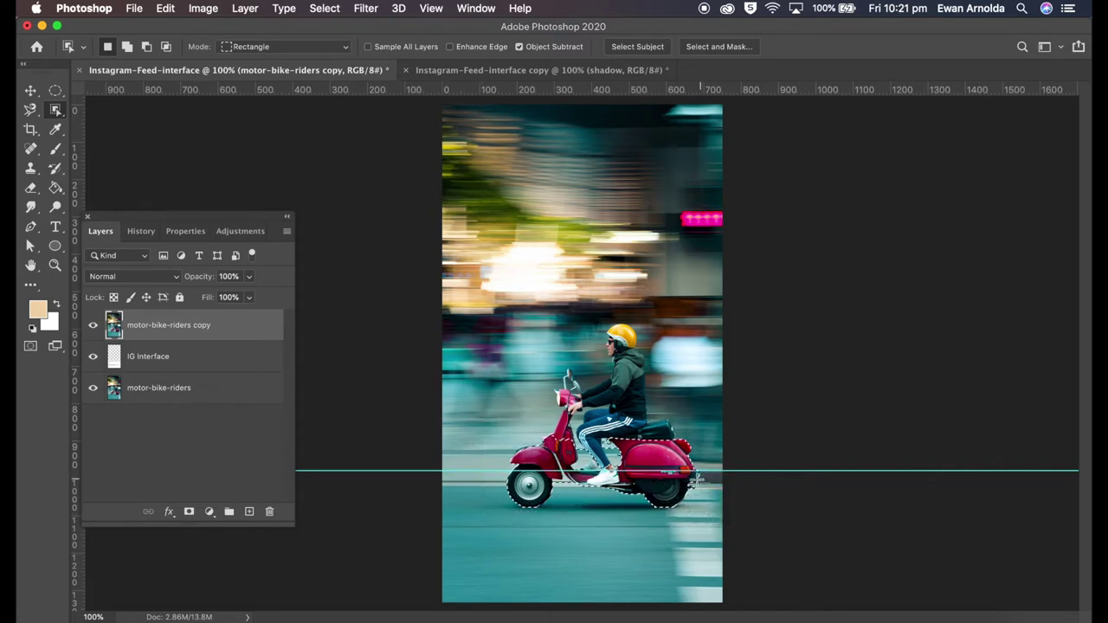
{"action": "key", "text": "super+plus"}
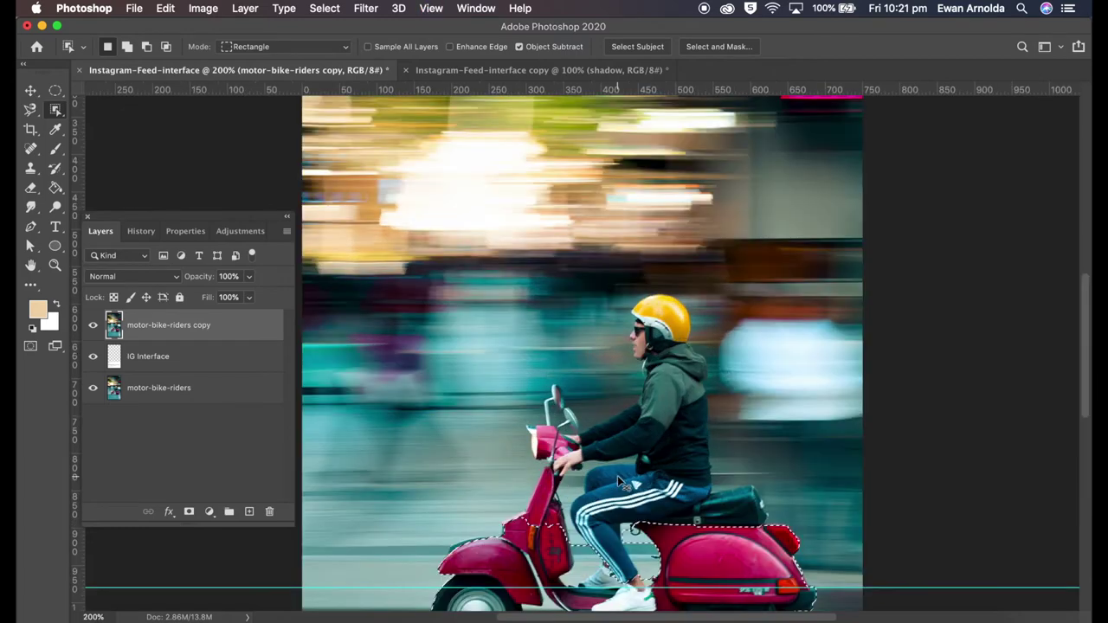
{"action": "key", "text": "super+plus"}
{"action": "left_click_drag", "start_coordinate": [563, 474], "coordinate": [533, 161]}
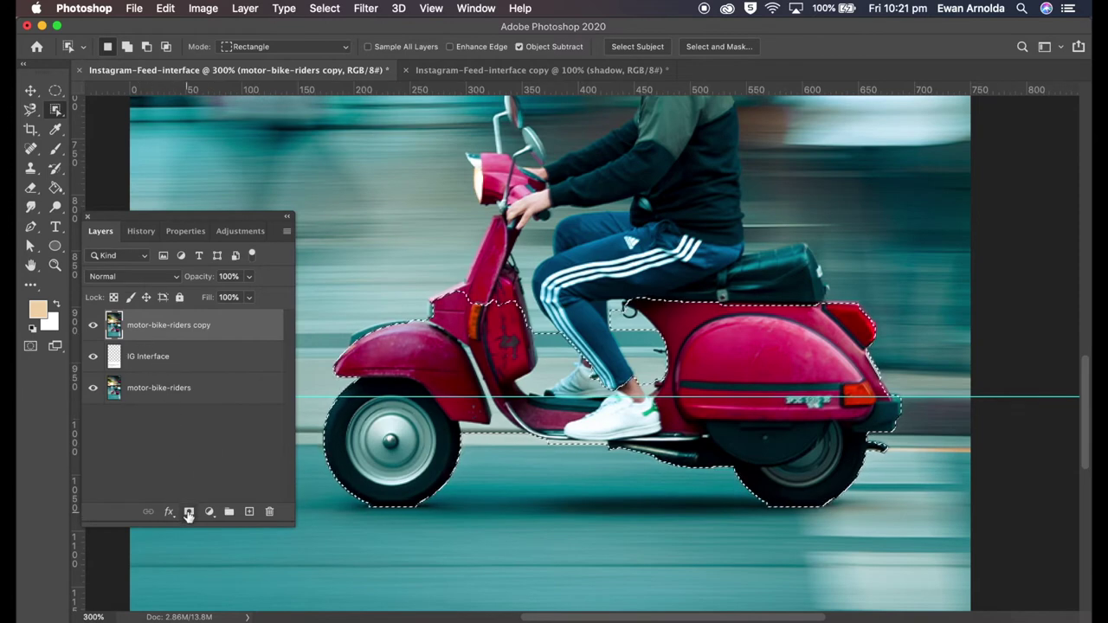
Add a layer mask from the scooter selection, zoom to 100%, and toggle the copy to compare
{"action": "left_click", "coordinate": [188, 514]}
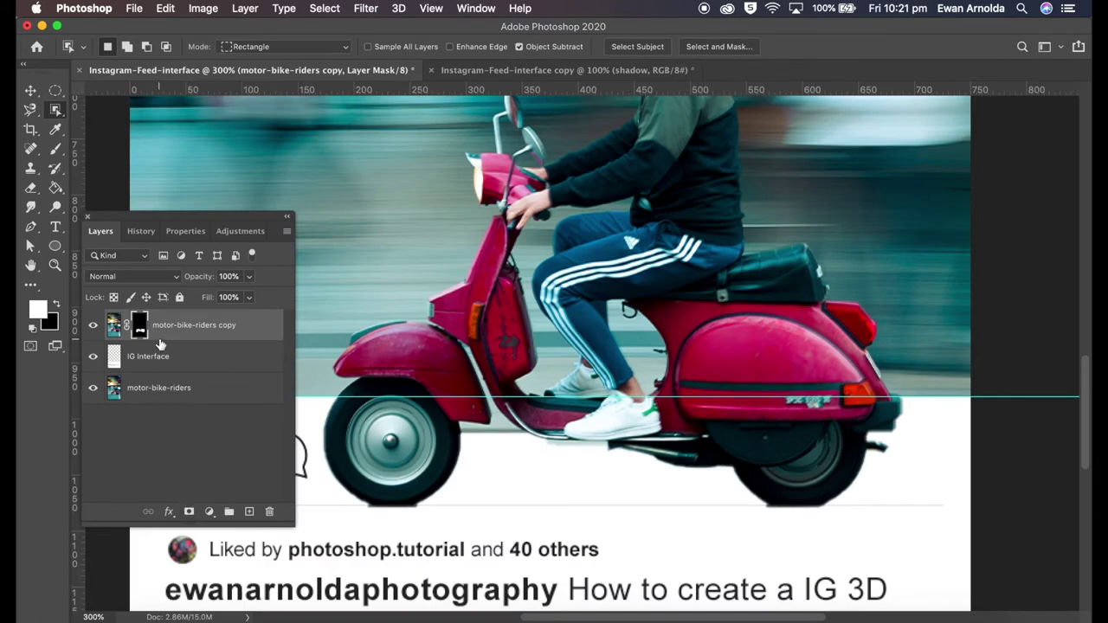
{"action": "key", "text": "super+1"}
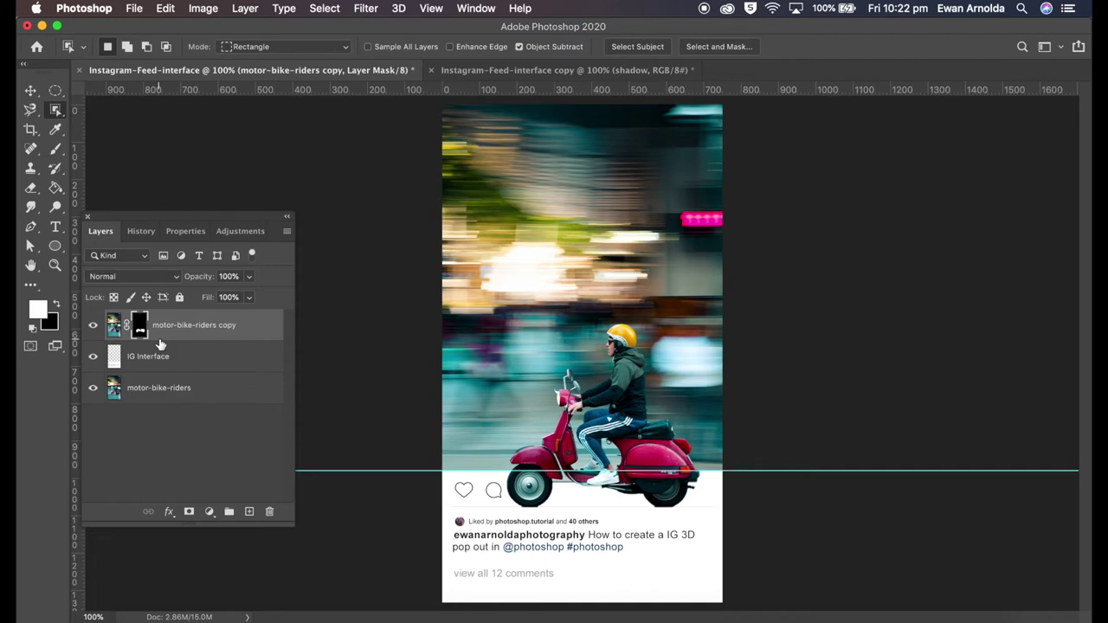
{"action": "left_click", "coordinate": [94, 326]}
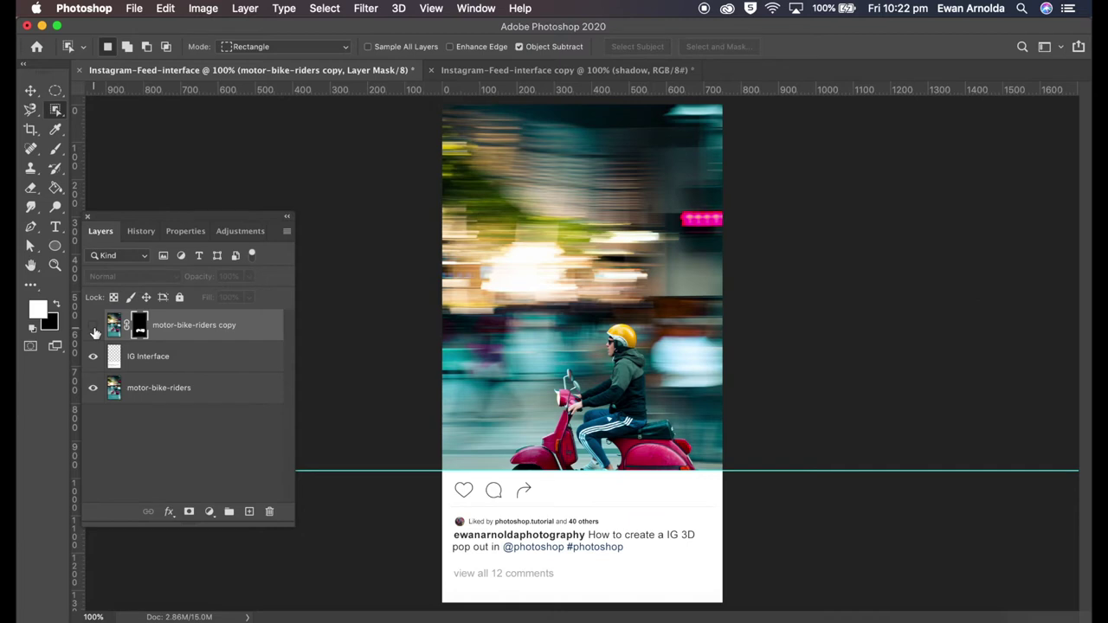
{"action": "left_click", "coordinate": [95, 328]}
{"action": "left_click", "coordinate": [95, 328]}
{"action": "left_click", "coordinate": [93, 327]}
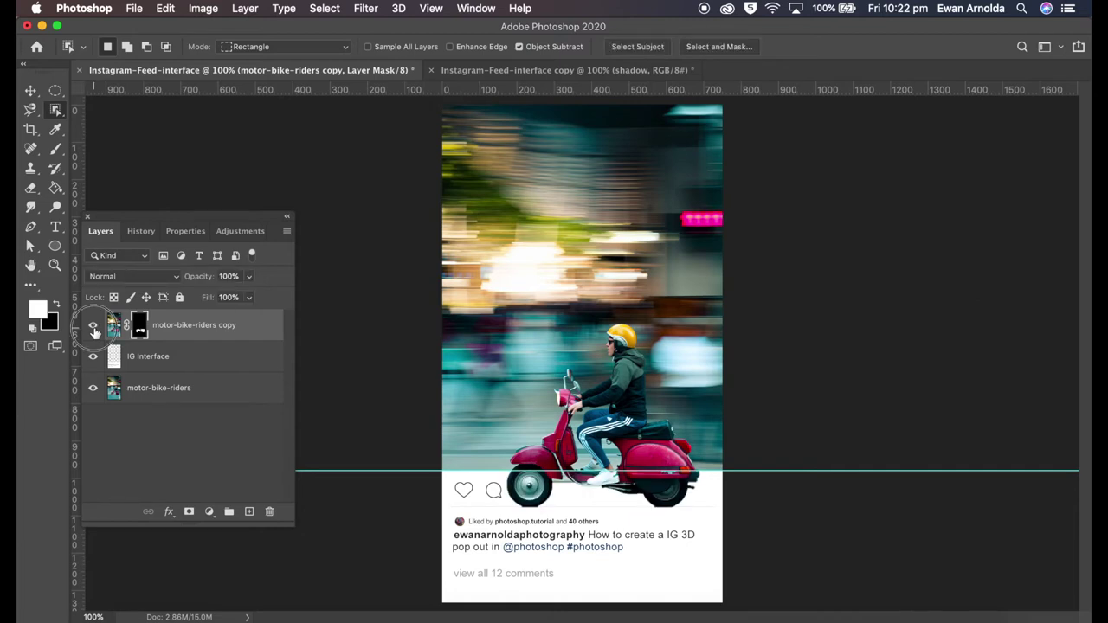
{"action": "left_click", "coordinate": [93, 327]}
{"action": "left_click", "coordinate": [94, 327]}
Set up the Brush tool at 12 px size and 69% hardness, and set the painting colour
{"action": "left_click", "coordinate": [59, 153]}
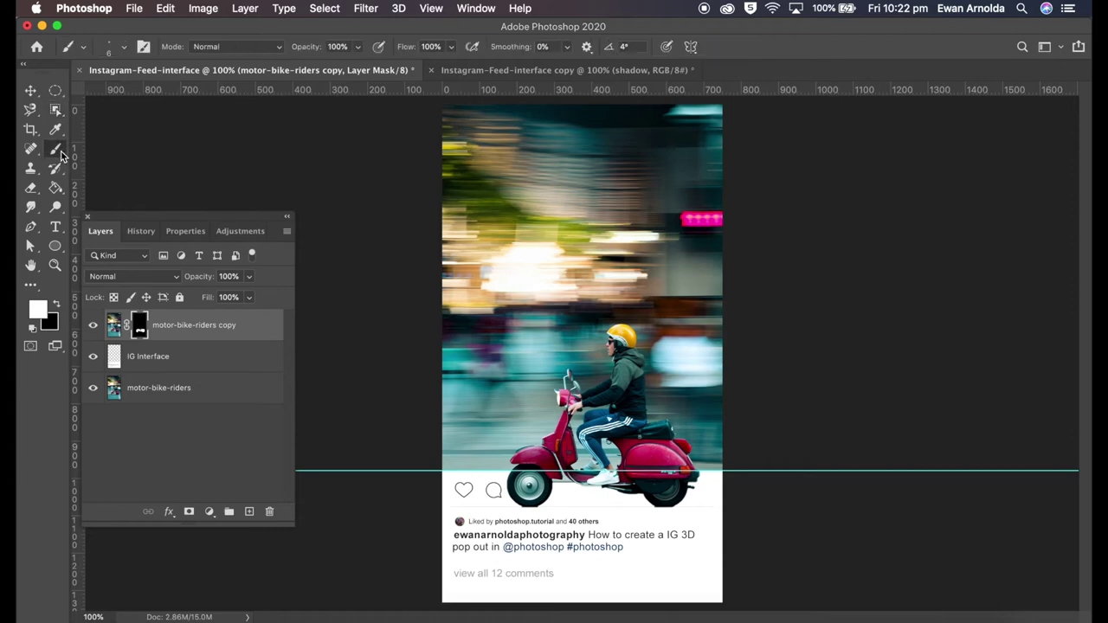
{"action": "left_click", "coordinate": [125, 48]}
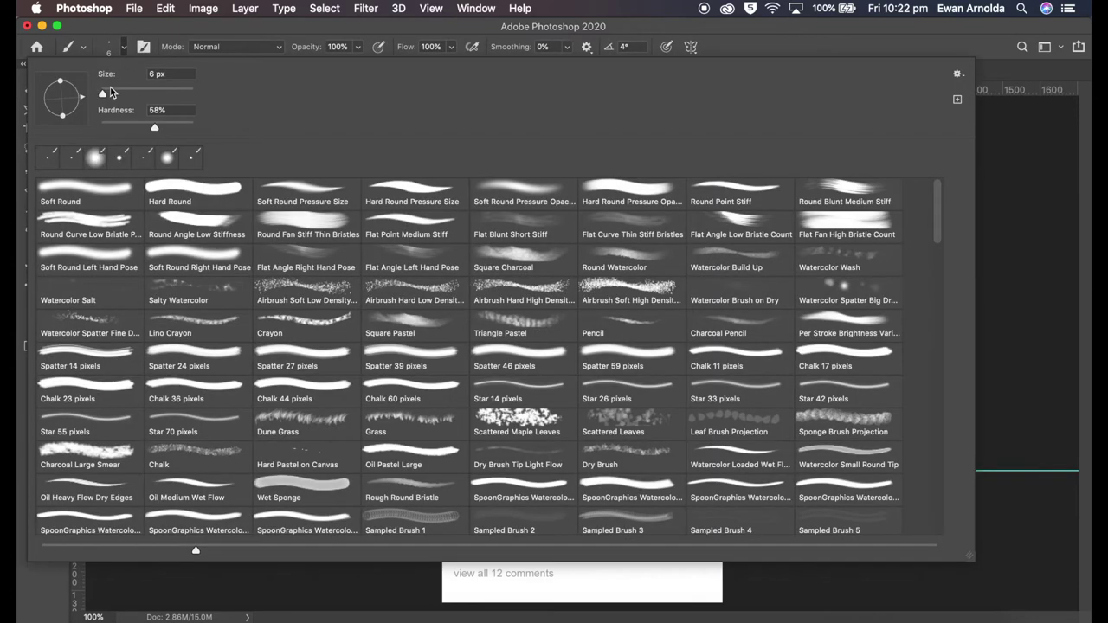
{"action": "left_click_drag", "start_coordinate": [103, 93], "coordinate": [106, 93]}
{"action": "left_click_drag", "start_coordinate": [154, 133], "coordinate": [161, 129]}
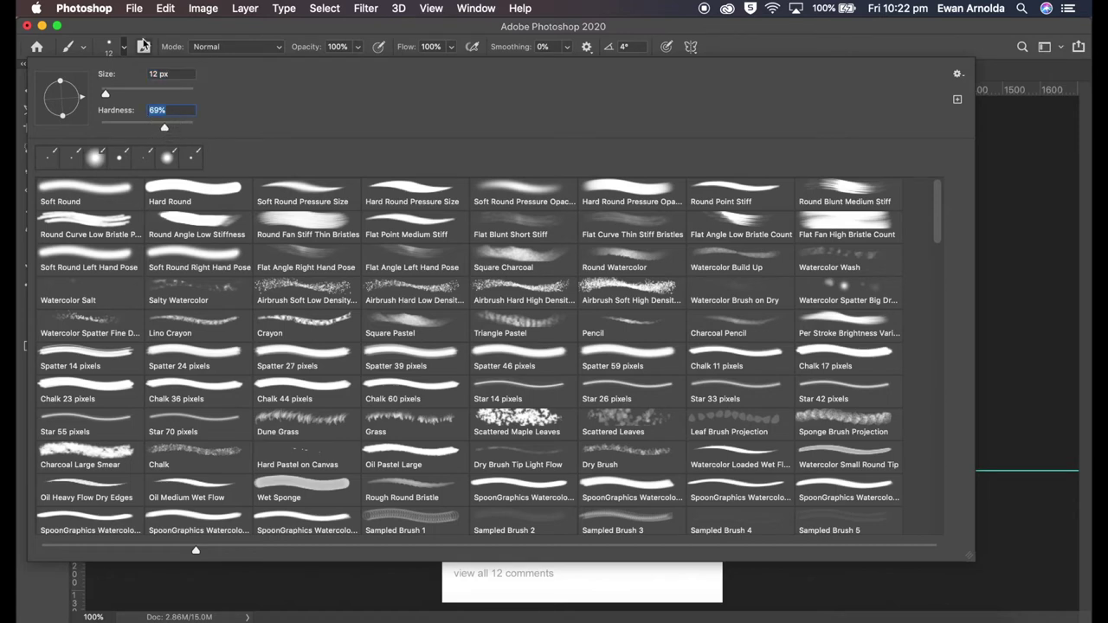
{"action": "key", "text": "Return"}
{"action": "left_click", "coordinate": [56, 306]}
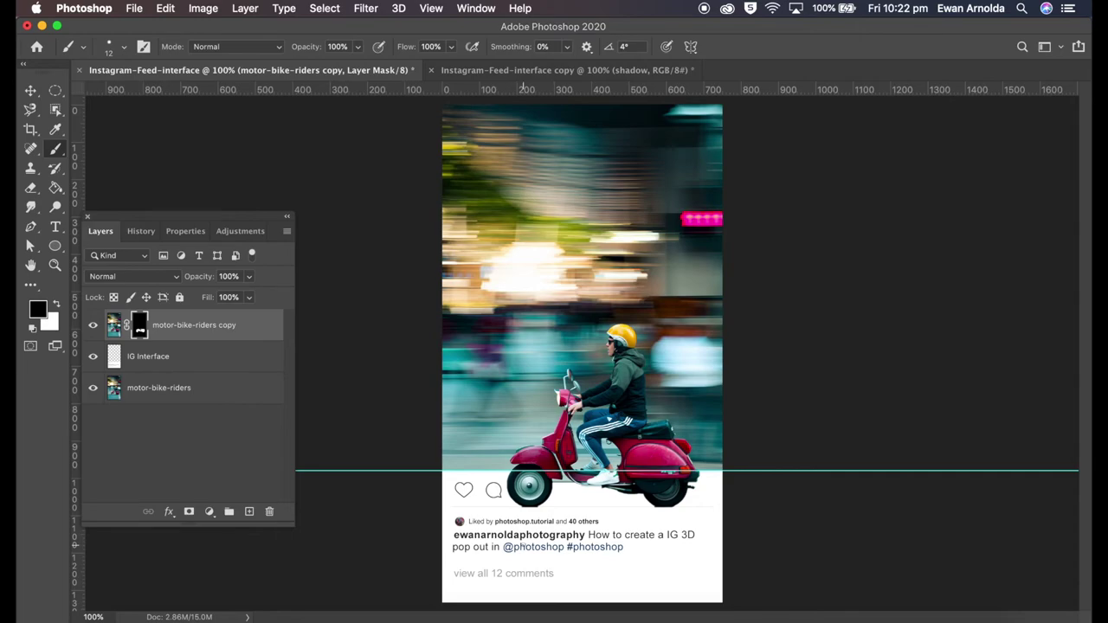
Zoom to 400% and paint the mask along the footboard's lower edge and scooter underside
{"action": "key", "text": "super+equal"}
{"action": "key", "text": "super+equal"}
{"action": "key", "text": "super+equal"}
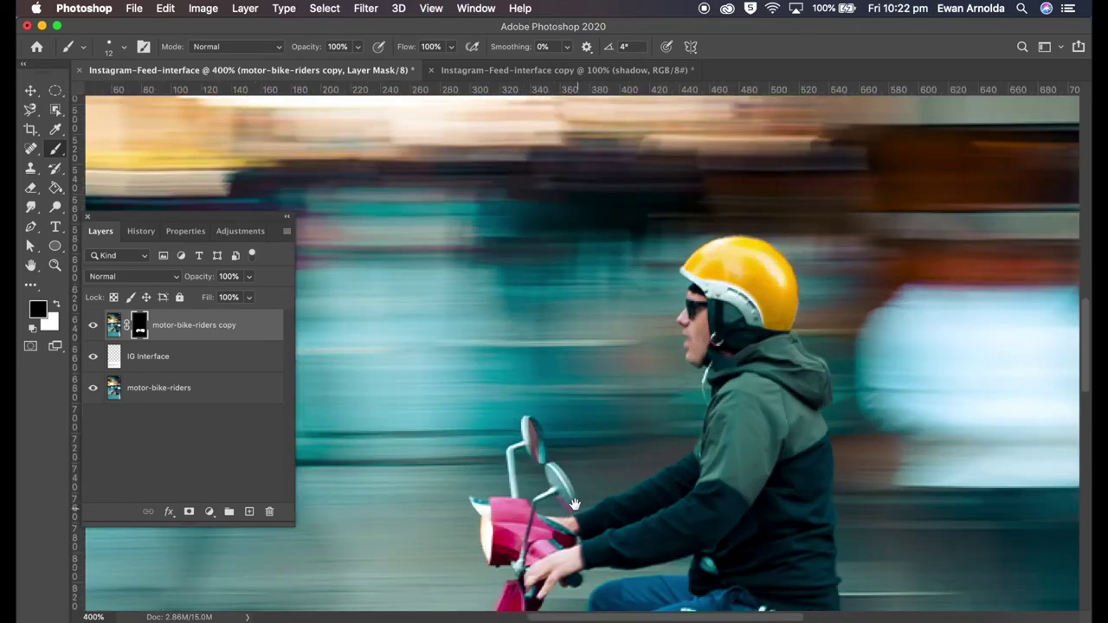
{"action": "left_click_drag", "start_coordinate": [567, 511], "coordinate": [592, 311]}
{"action": "scroll", "coordinate": [591, 311], "scroll_direction": "down", "scroll_amount": 10}
{"action": "scroll", "coordinate": [557, 366], "scroll_direction": "left", "scroll_amount": 2}
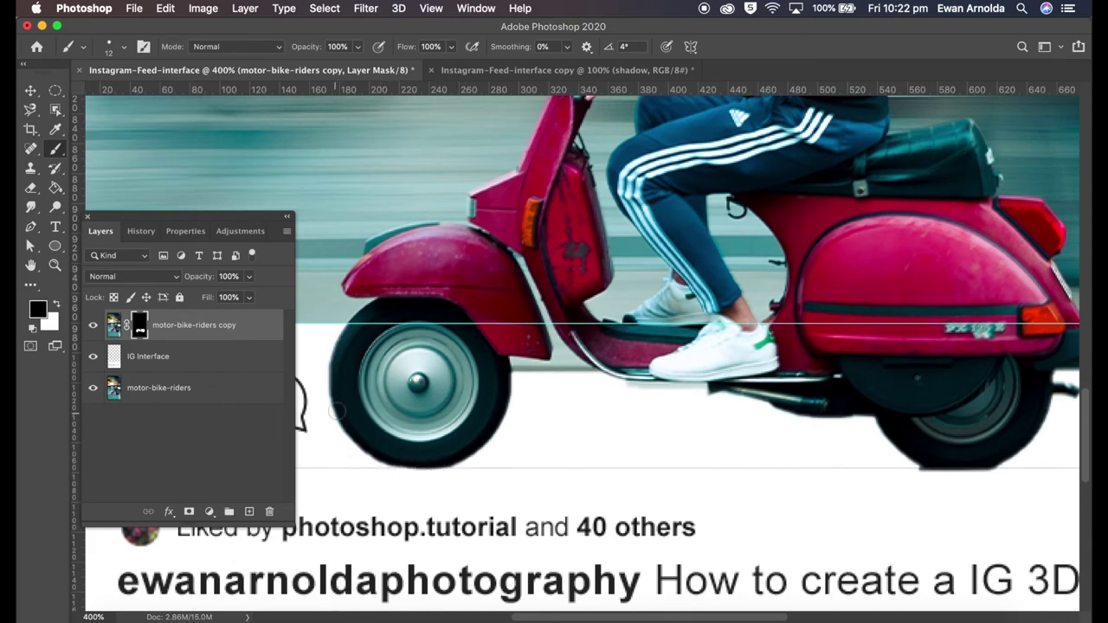
{"action": "mouse_move", "coordinate": [524, 376]}
{"action": "left_mouse_down"}
{"action": "mouse_move", "coordinate": [520, 366]}
{"action": "mouse_move", "coordinate": [694, 393]}
{"action": "left_mouse_up"}
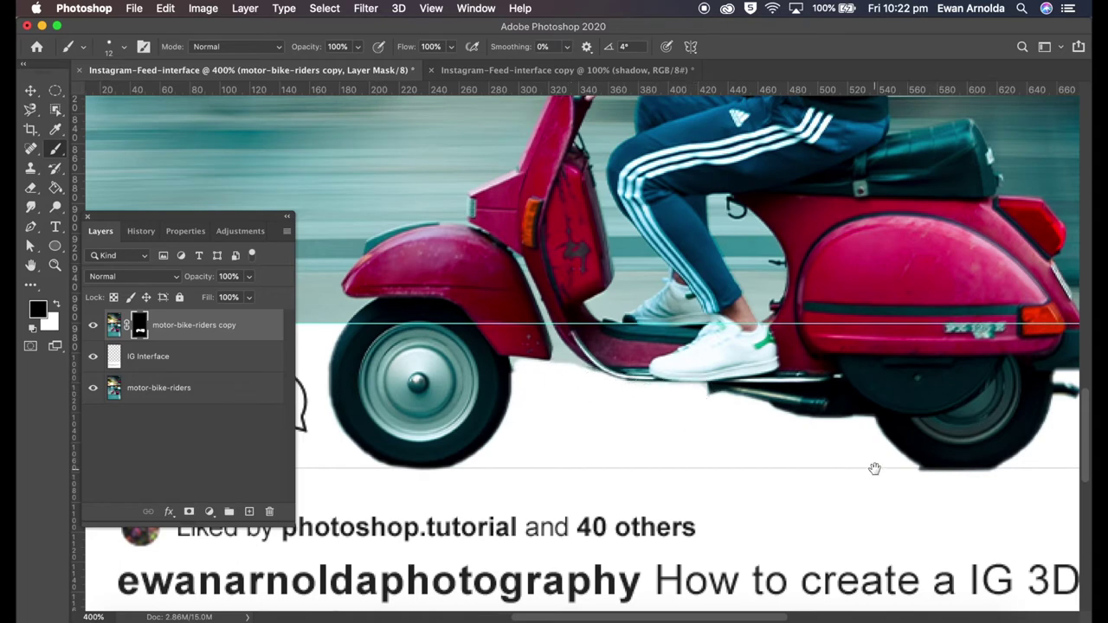
{"action": "mouse_move", "coordinate": [874, 467]}
{"action": "left_mouse_down"}
{"action": "mouse_move", "coordinate": [726, 456]}
{"action": "mouse_move", "coordinate": [846, 468]}
{"action": "left_mouse_up"}
{"action": "left_click_drag", "start_coordinate": [604, 437], "coordinate": [870, 432]}
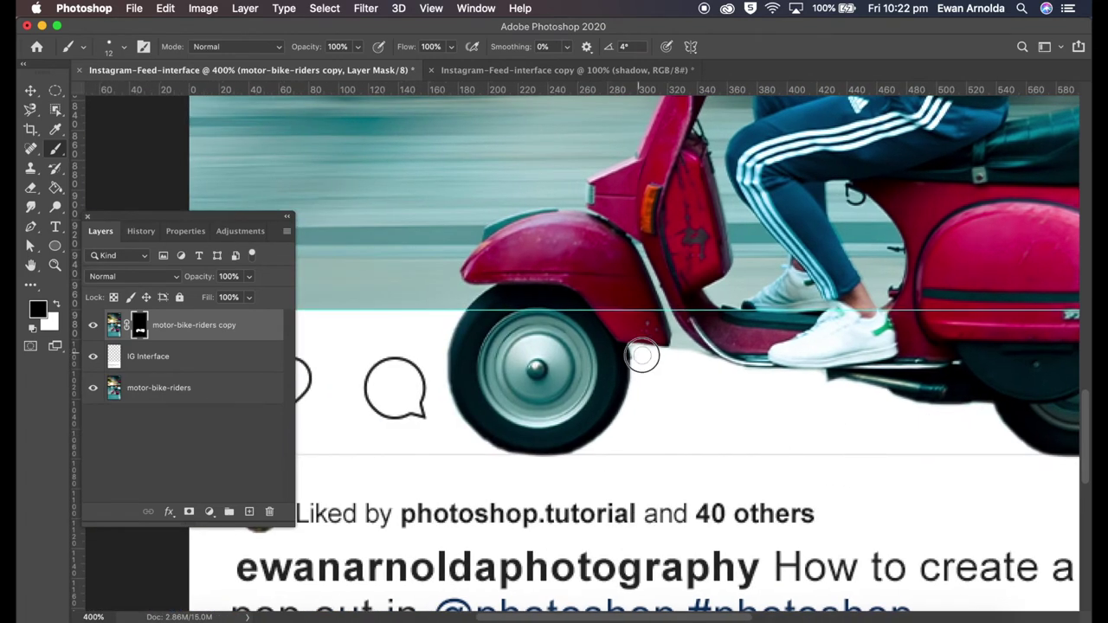
Reduce the brush size to 6 px, then 4 px, for finer mask touch-ups
{"action": "left_click", "coordinate": [111, 47]}
{"action": "left_click_drag", "start_coordinate": [111, 90], "coordinate": [102, 96]}
{"action": "key", "text": "Return"}
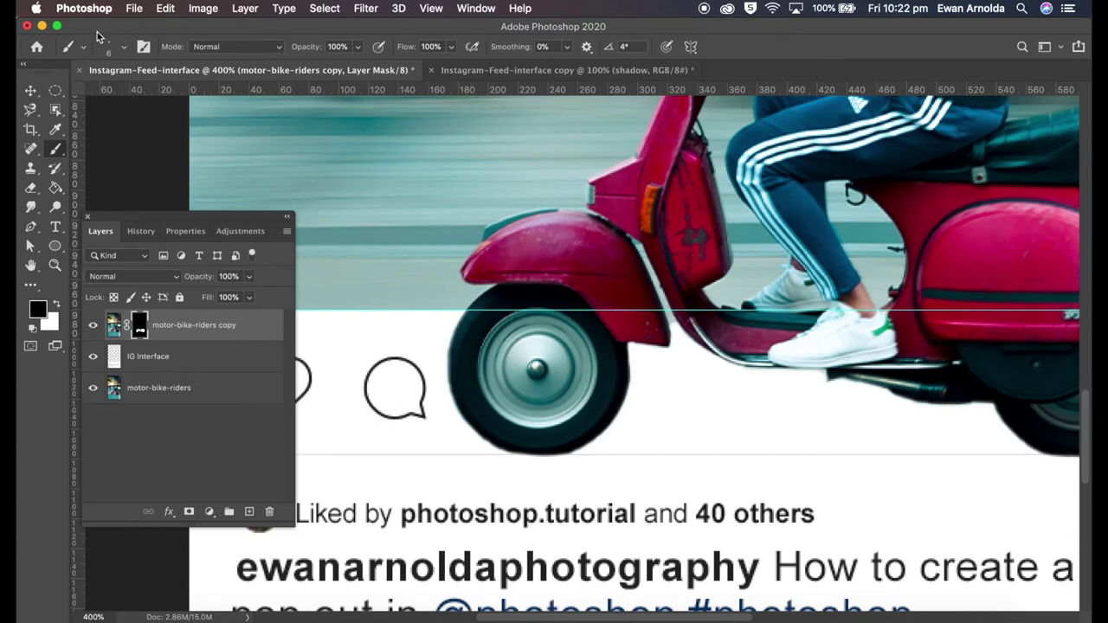
{"action": "left_click", "coordinate": [123, 48]}
{"action": "left_click_drag", "start_coordinate": [108, 96], "coordinate": [102, 96]}
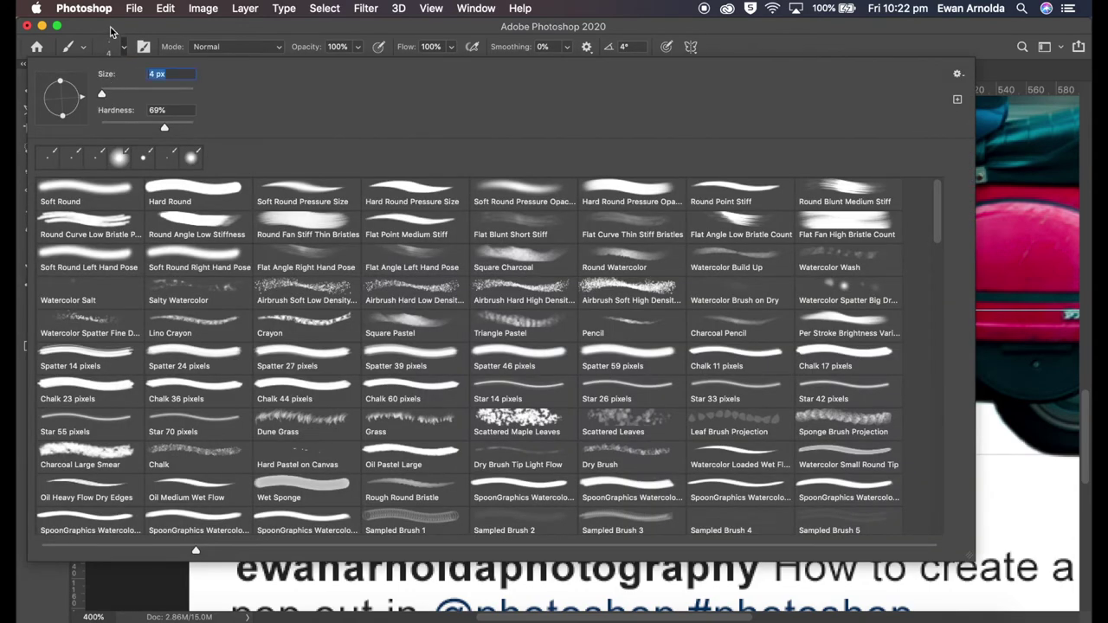
{"action": "key", "text": "Return"}
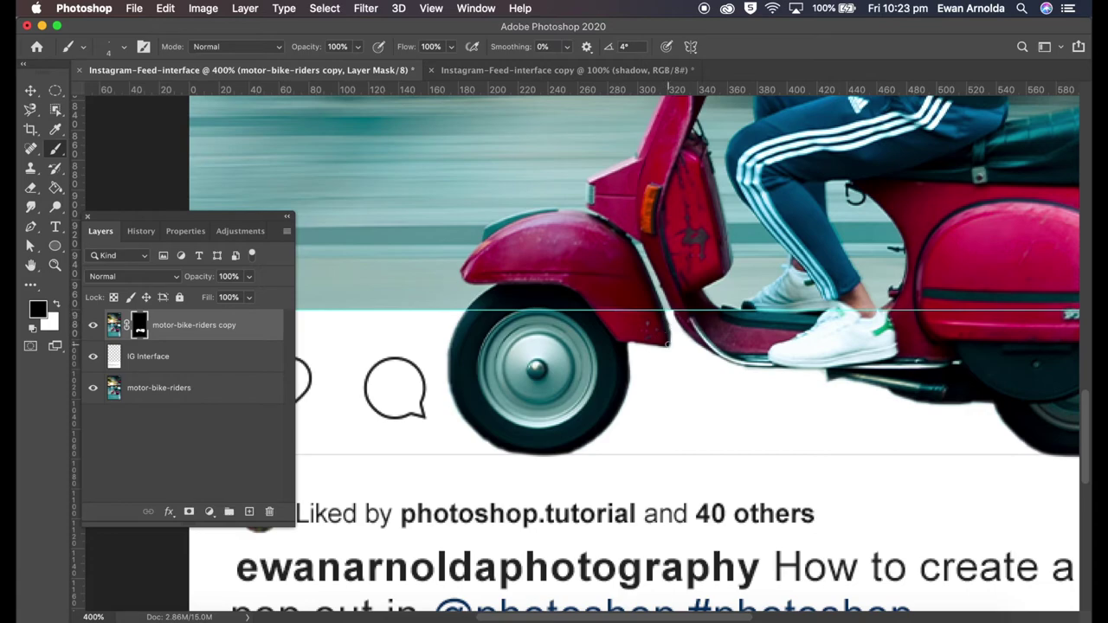
{"action": "scroll", "coordinate": [668, 343], "scroll_direction": "down", "scroll_amount": 5}
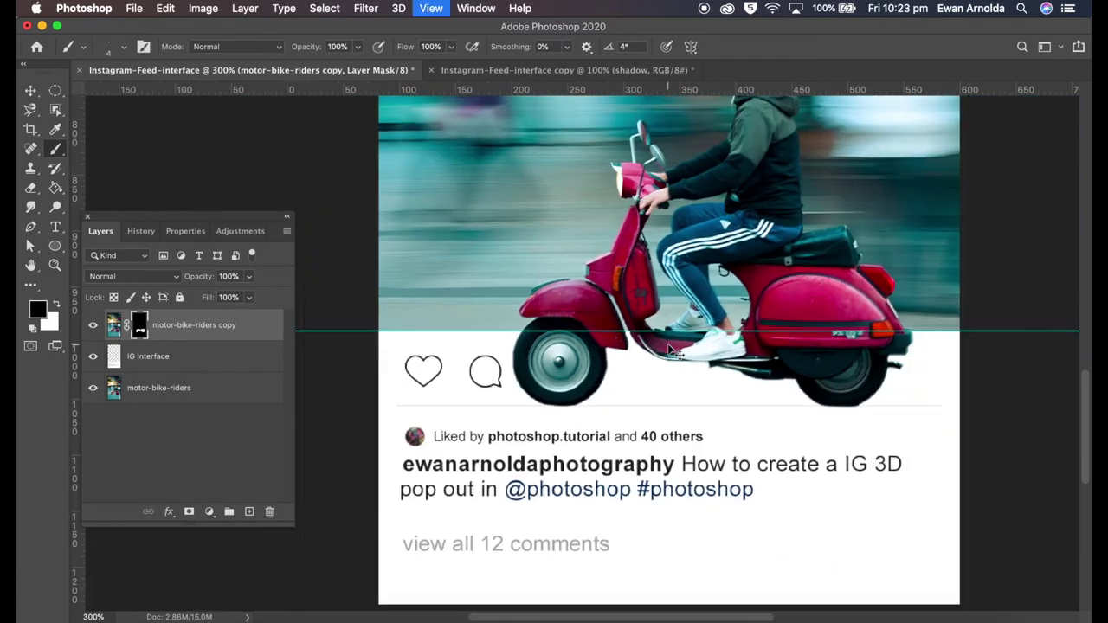
Draw a thin black ellipse beneath the scooter's wheels, above the IG Interface layer
{"action": "scroll", "coordinate": [668, 346], "scroll_direction": "up", "scroll_amount": 5}
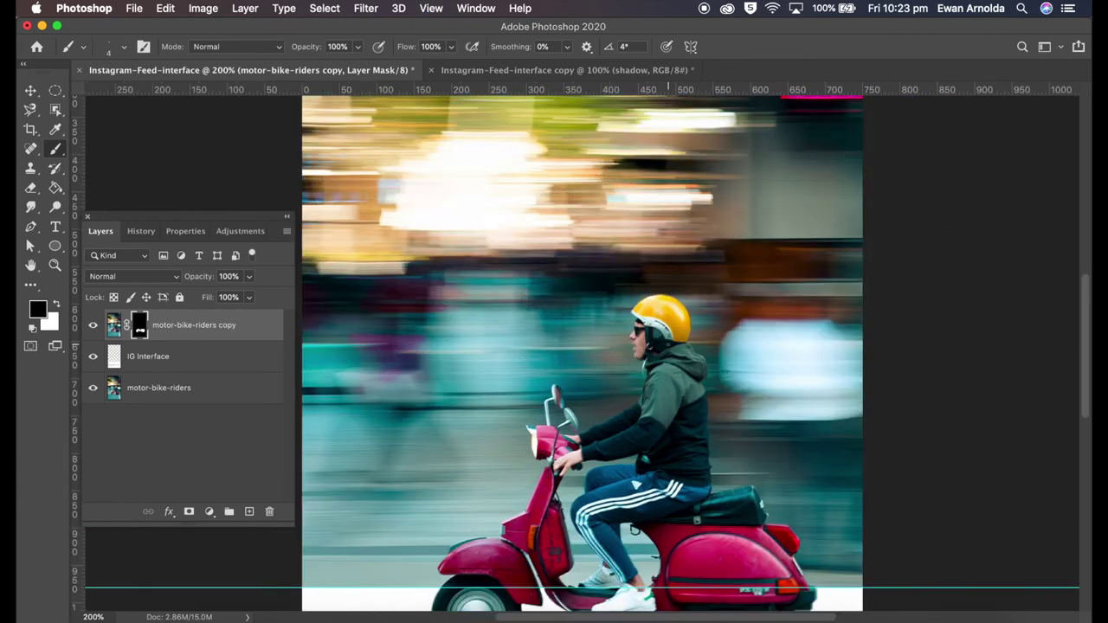
{"action": "left_click_drag", "start_coordinate": [626, 398], "coordinate": [621, 250]}
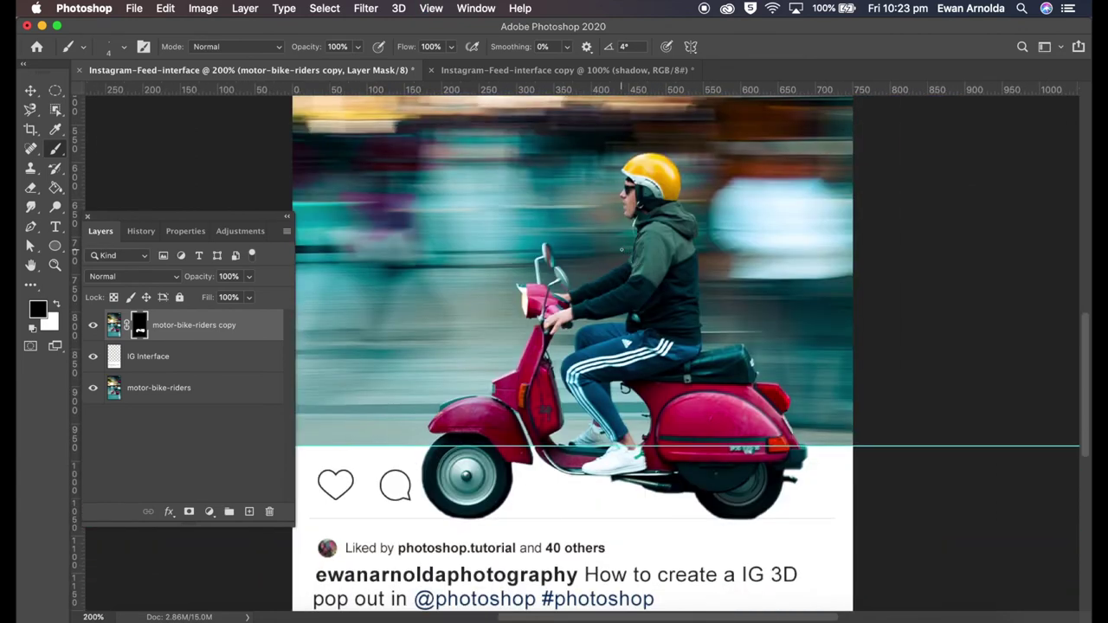
{"action": "scroll", "coordinate": [622, 249], "scroll_direction": "down", "scroll_amount": 5}
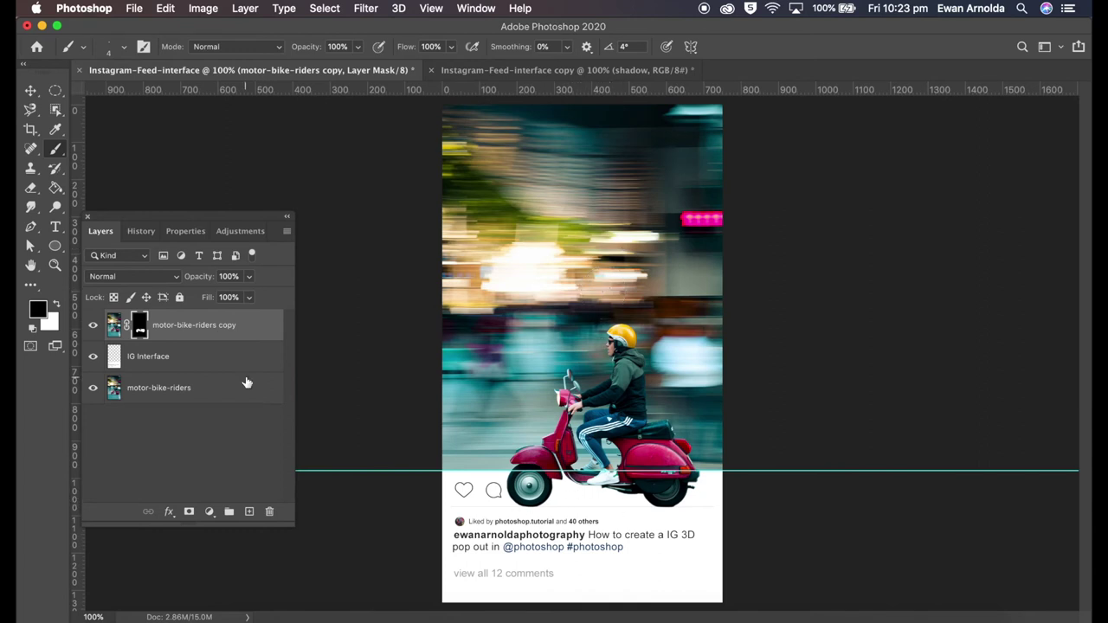
{"action": "left_click", "coordinate": [147, 355]}
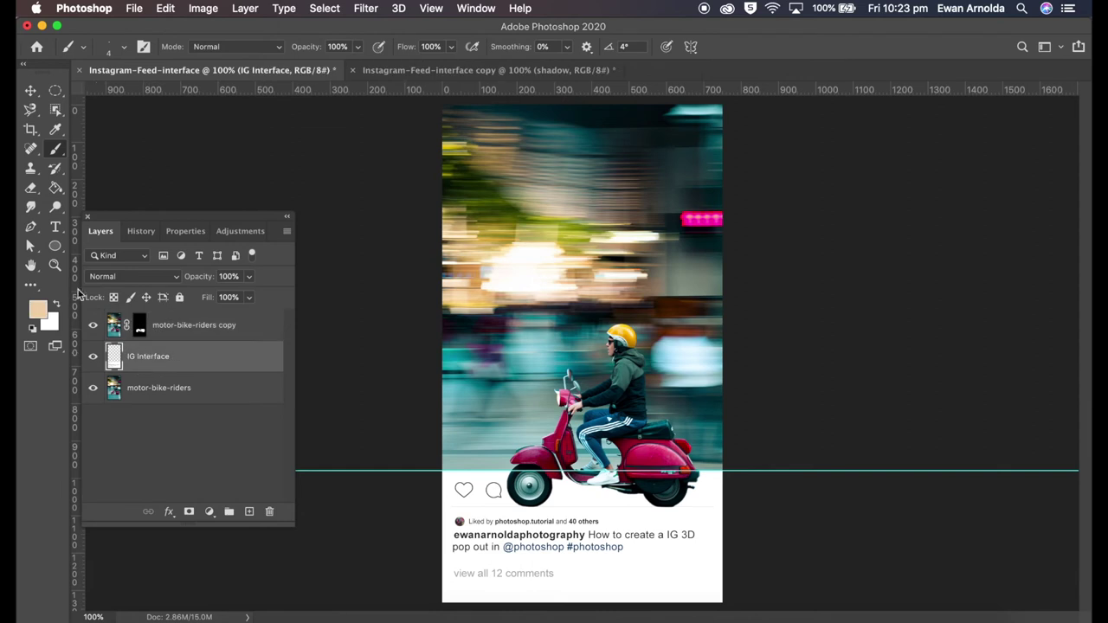
{"action": "left_click", "coordinate": [55, 246]}
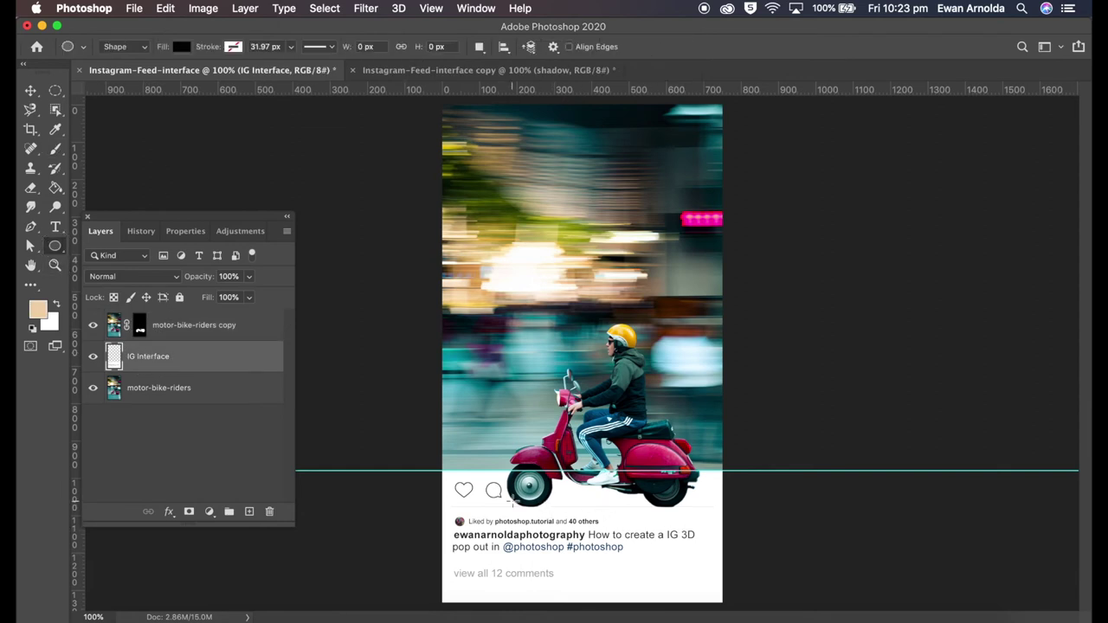
{"action": "left_click_drag", "start_coordinate": [509, 500], "coordinate": [701, 509]}
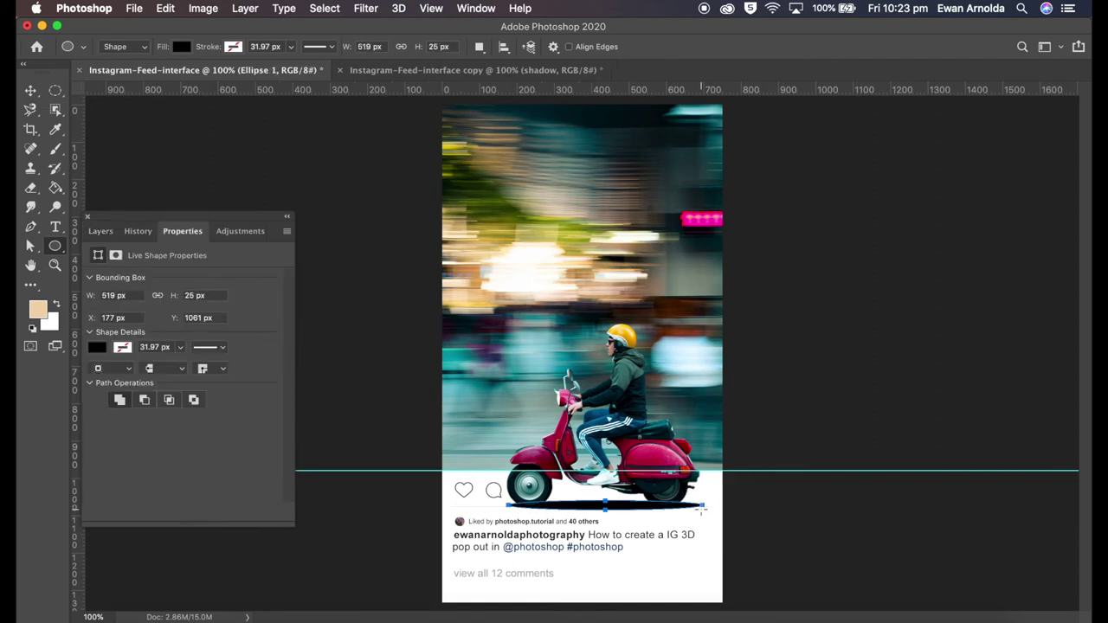
Nudge the ellipse slightly left with Free Transform and confirm
{"action": "left_click", "coordinate": [30, 90]}
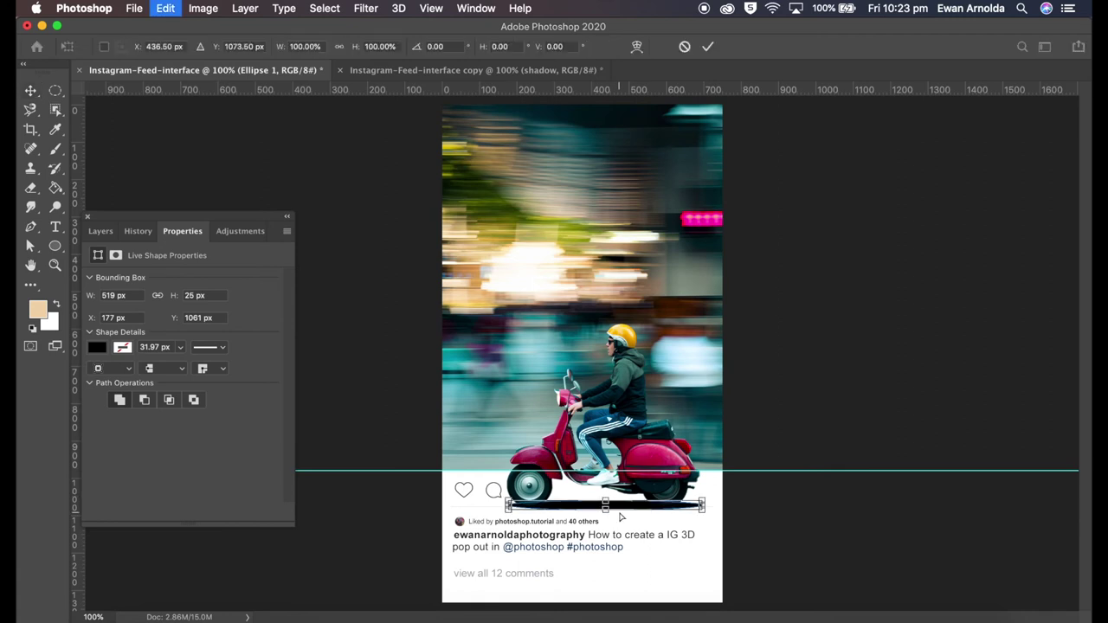
{"action": "key", "text": "super+t"}
{"action": "key", "text": "Left"}
{"action": "key", "text": "Left"}
{"action": "key", "text": "Left"}
{"action": "key", "text": "Left"}
{"action": "key", "text": "Left"}
{"action": "key", "text": "Left"}
{"action": "key", "text": "Left"}
{"action": "key", "text": "Left"}
{"action": "key", "text": "Left"}
{"action": "key", "text": "Left"}
{"action": "key", "text": "Left"}
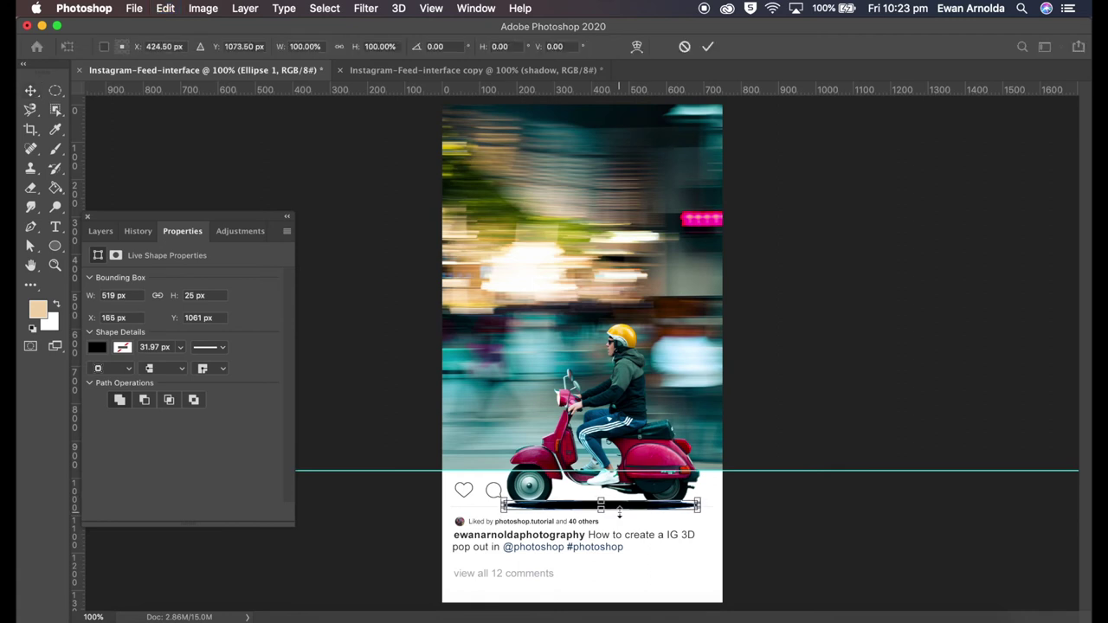
{"action": "left_click", "coordinate": [707, 46]}
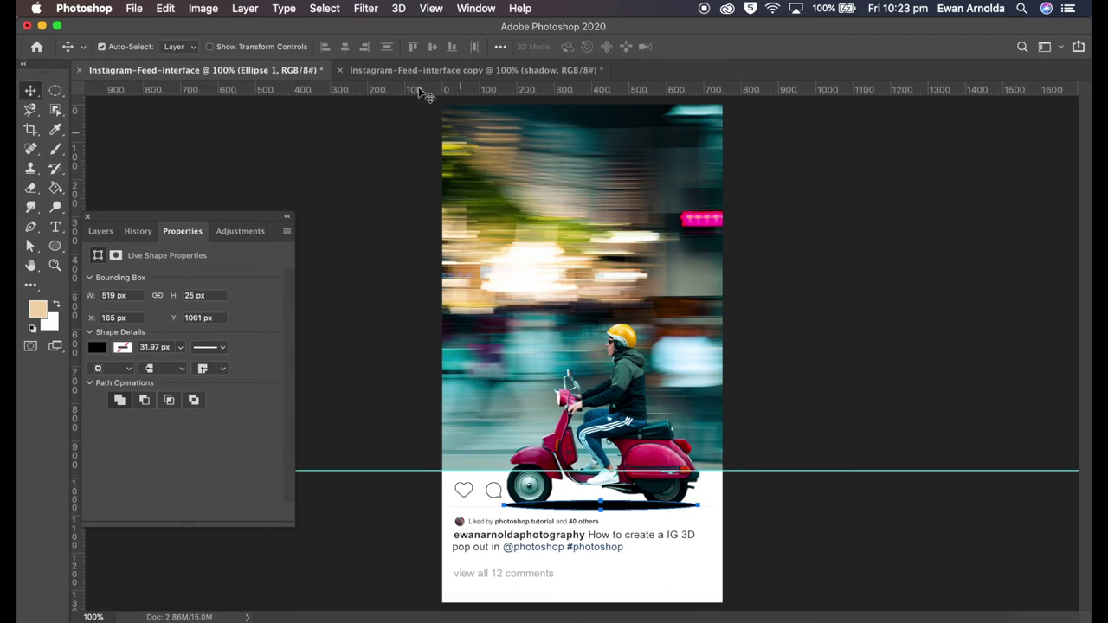
Convert the ellipse to a smart object and apply a 6 px Gaussian Blur
{"action": "left_click", "coordinate": [366, 9]}
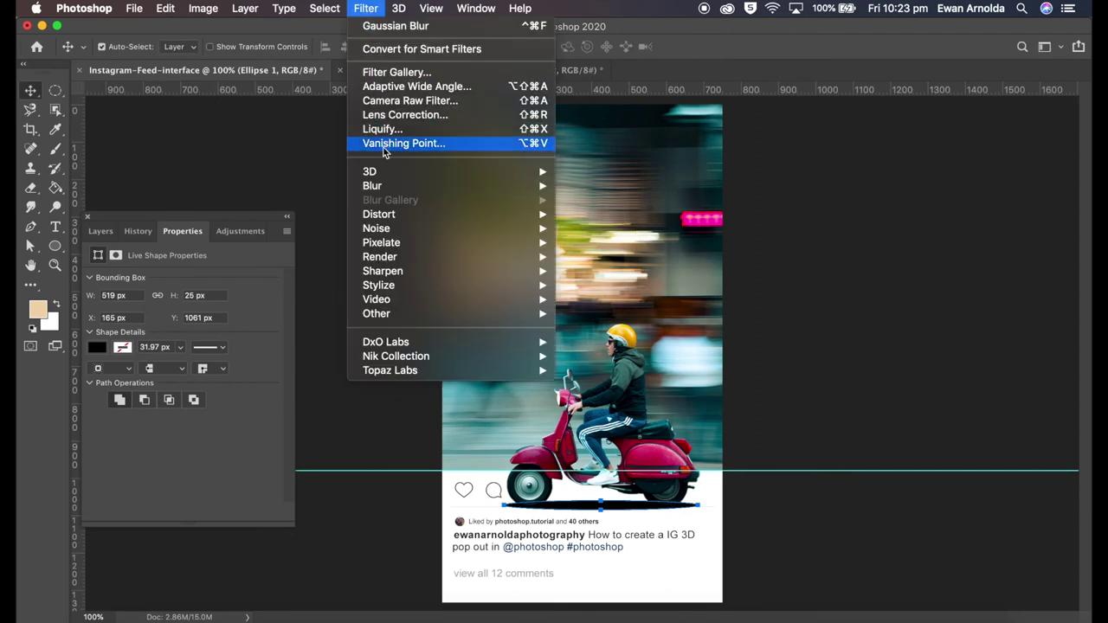
{"action": "mouse_move", "coordinate": [383, 192]}
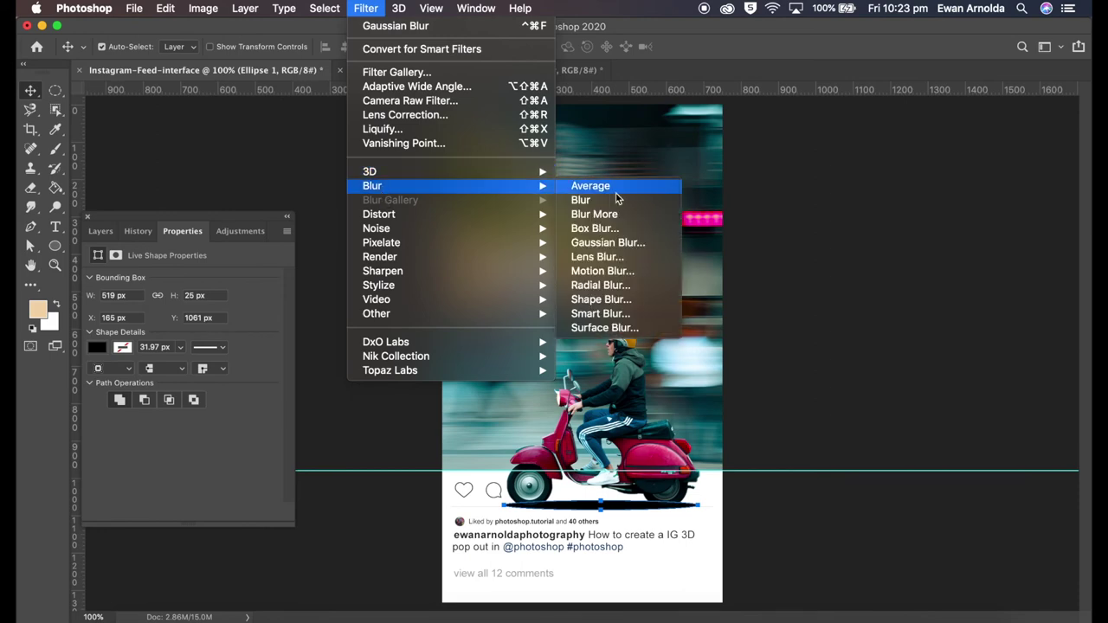
{"action": "left_click", "coordinate": [606, 244]}
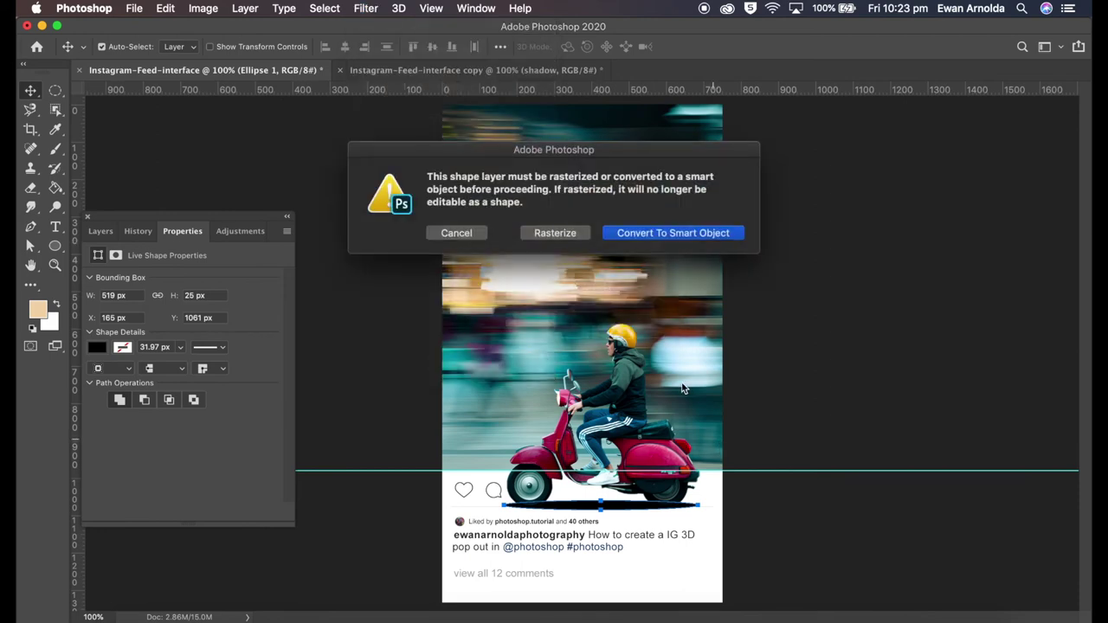
{"action": "left_click", "coordinate": [650, 240]}
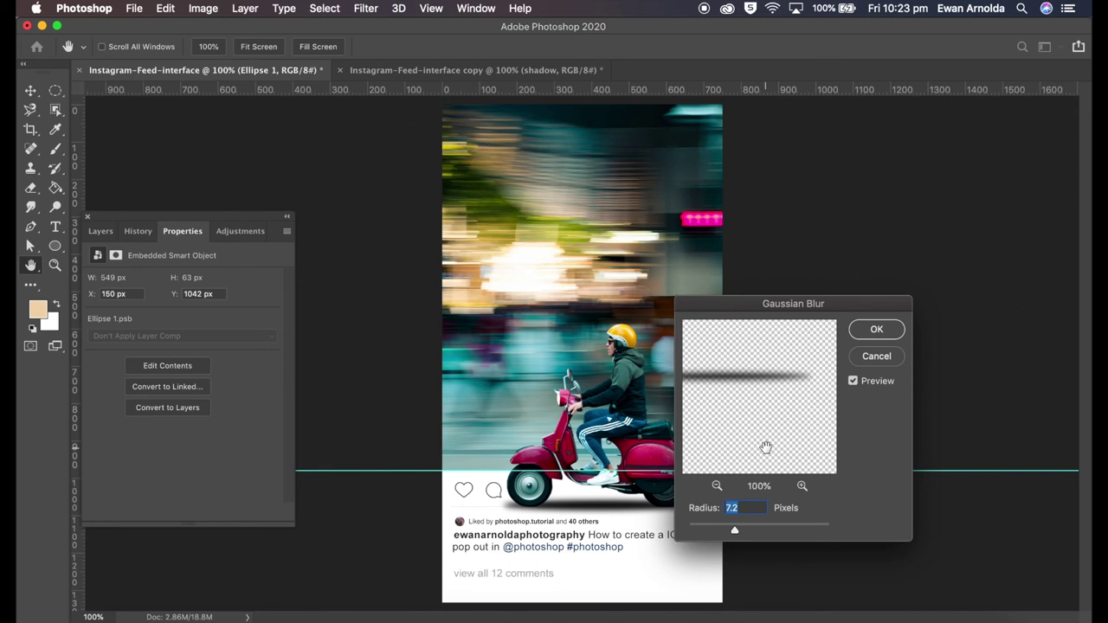
{"action": "left_click_drag", "start_coordinate": [734, 531], "coordinate": [730, 532]}
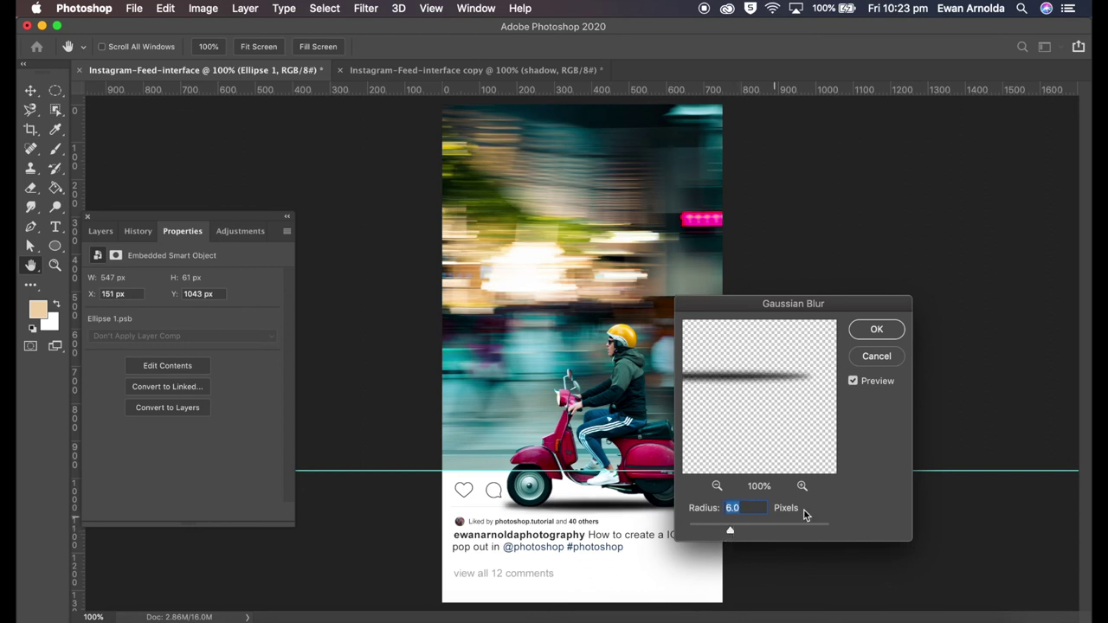
{"action": "left_click", "coordinate": [874, 331]}
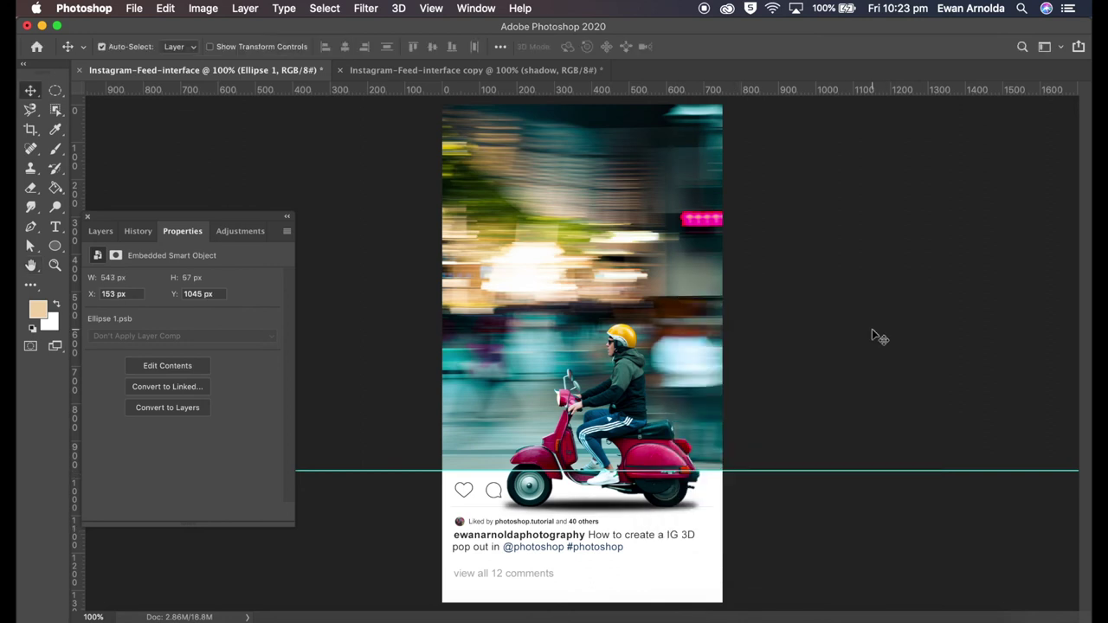
Set the Ellipse 1 shadow to 89% opacity, drag the guide off the canvas, and zoom out
{"action": "left_click", "coordinate": [101, 232]}
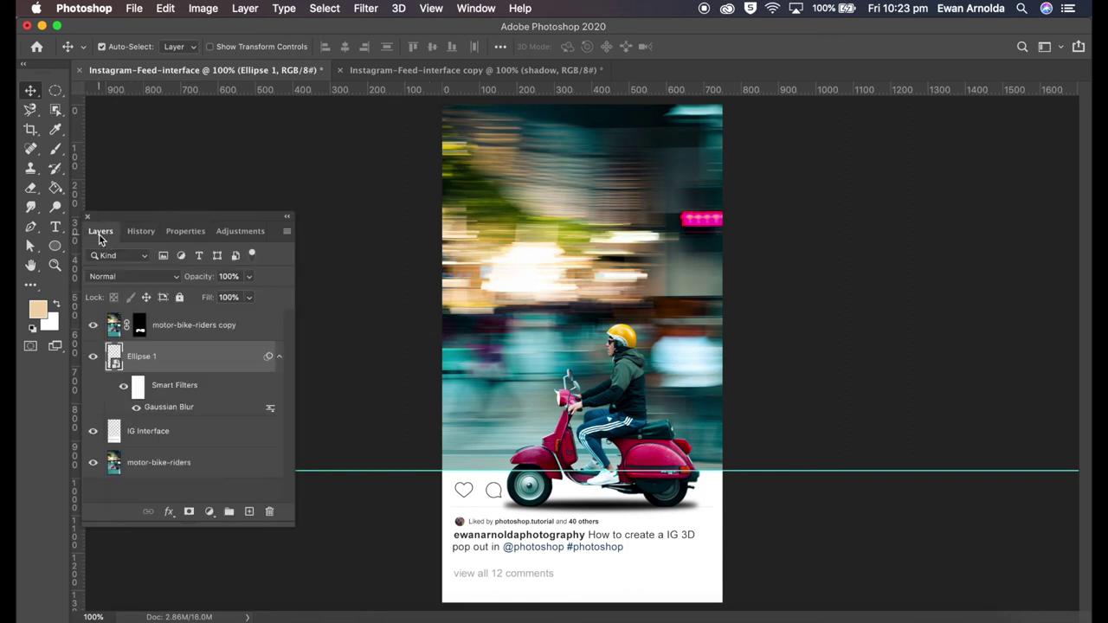
{"action": "left_click", "coordinate": [249, 276]}
{"action": "left_click_drag", "start_coordinate": [258, 297], "coordinate": [243, 301]}
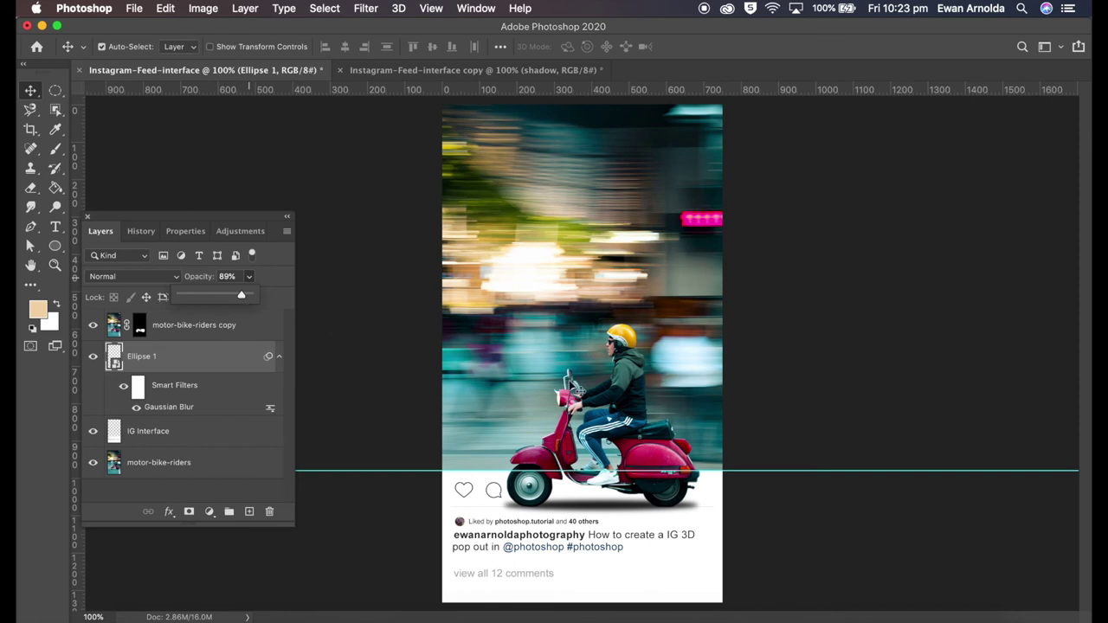
{"action": "left_click_drag", "start_coordinate": [759, 471], "coordinate": [792, 35]}
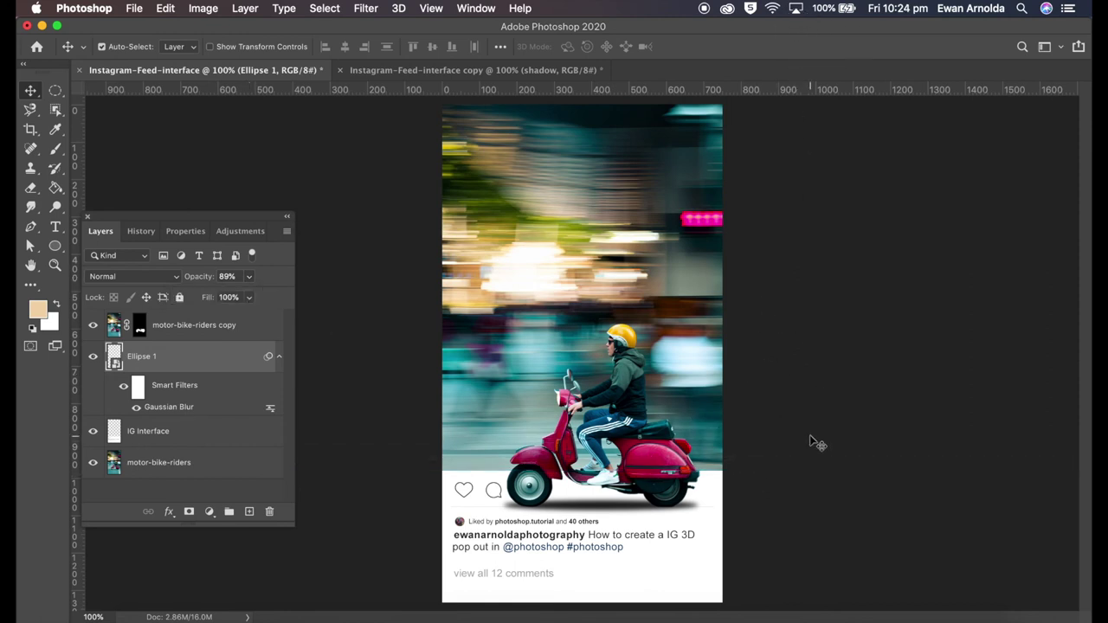
{"action": "key", "text": "super+minus"}
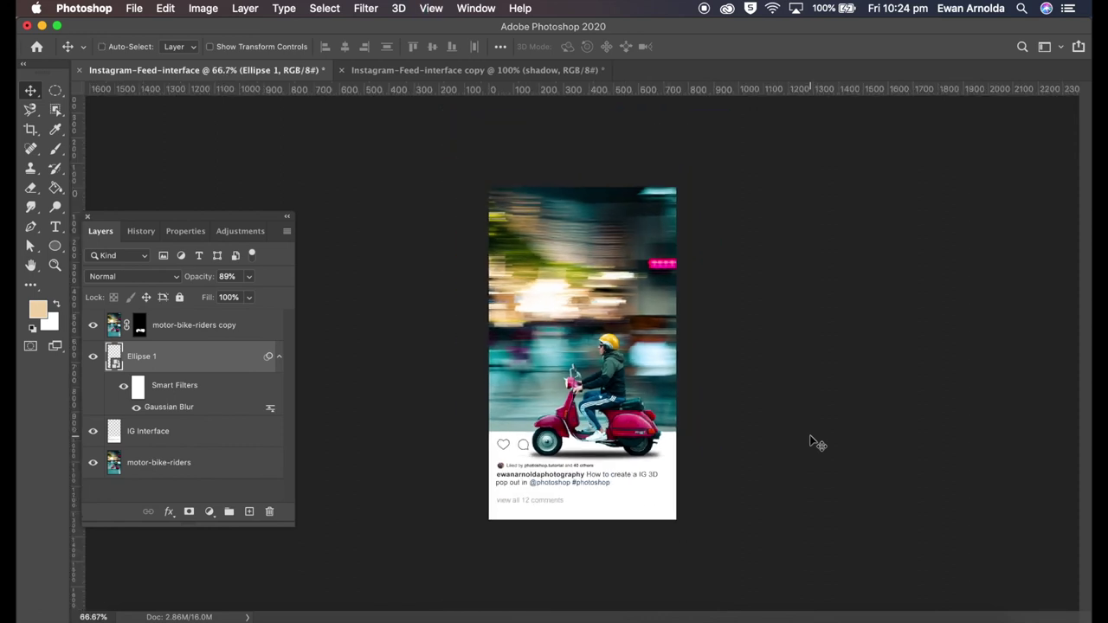